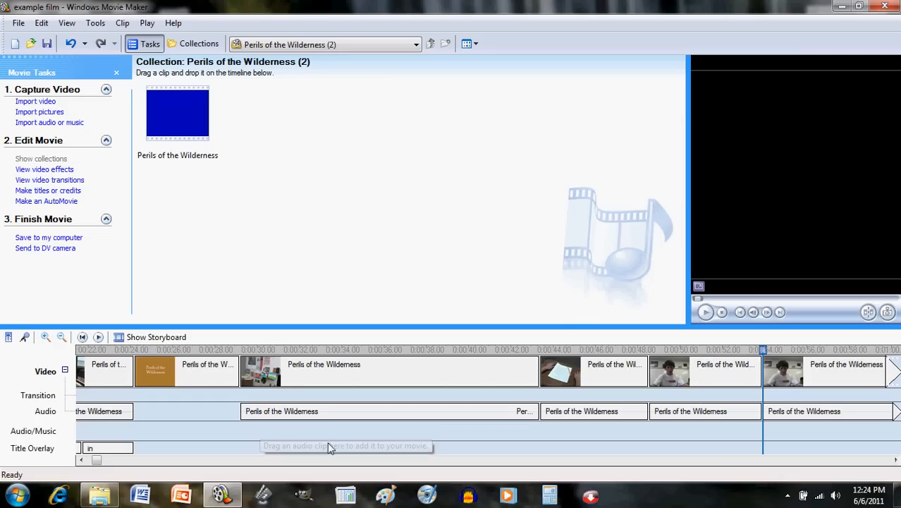
# Step: Import the Kalimba sample music file into the collection
pyautogui.click(279, 381)
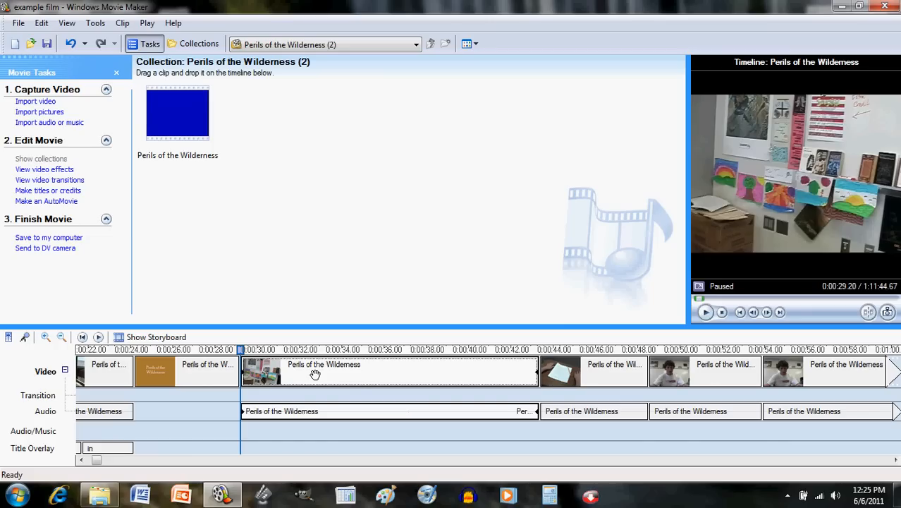
pyautogui.click(55, 123)
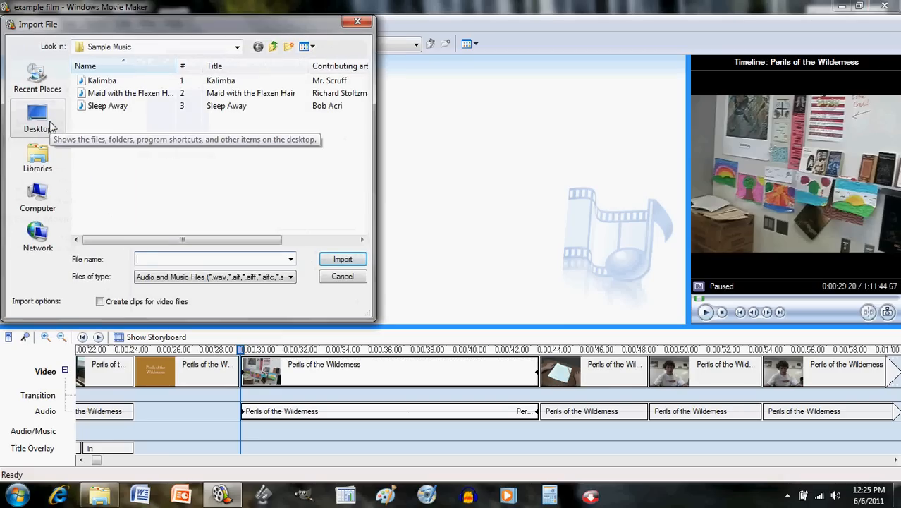
pyautogui.click(118, 82)
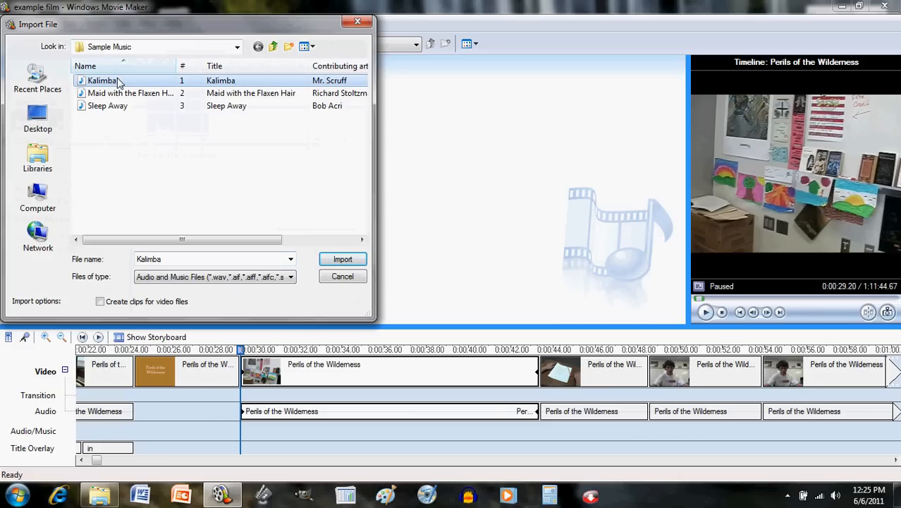
pyautogui.doubleClick(119, 82)
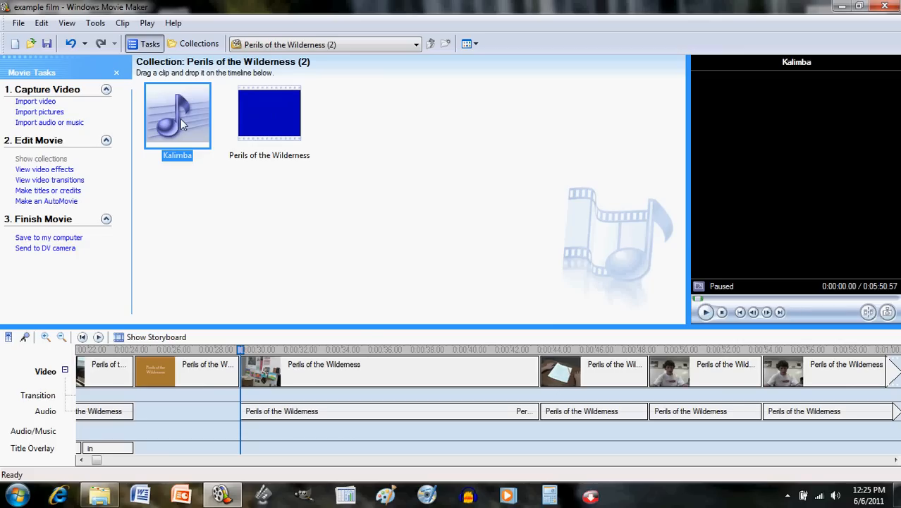
# Step: Preview the movie on the timeline from the clip at 0:29
pyautogui.click(302, 389)
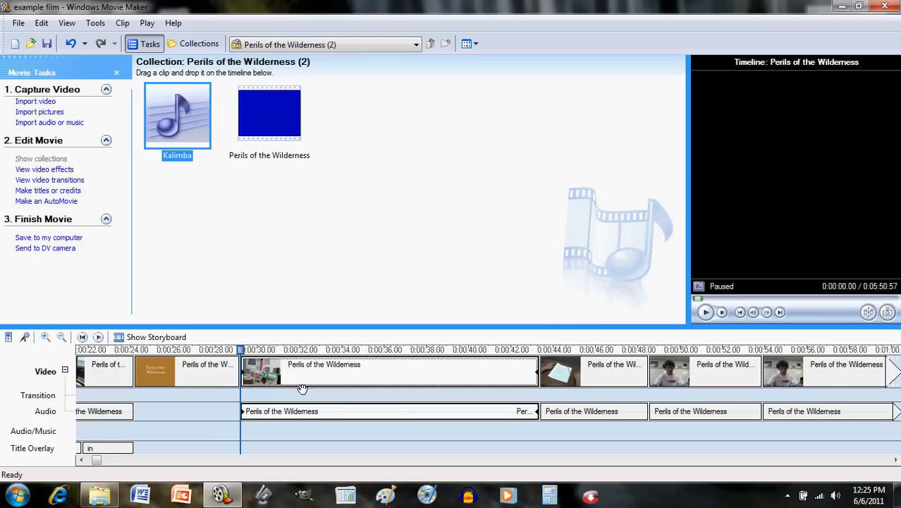
pyautogui.click(705, 312)
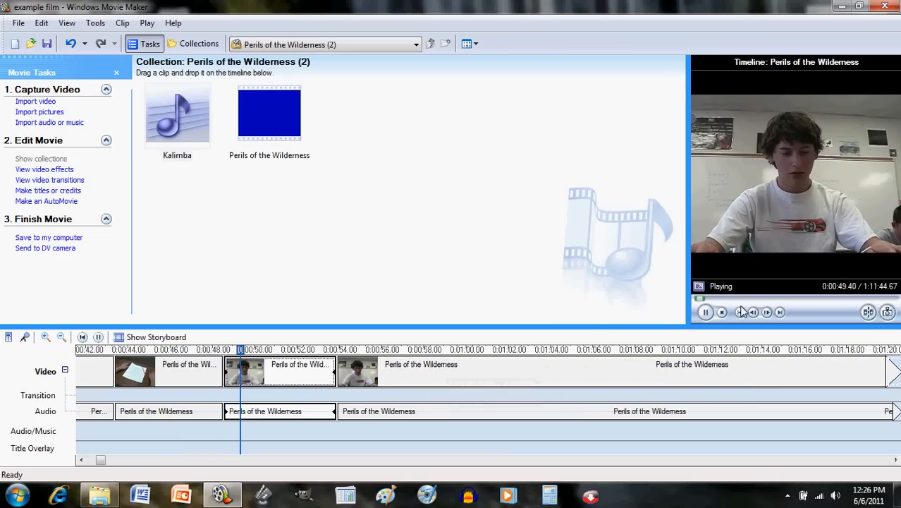
pyautogui.click(705, 313)
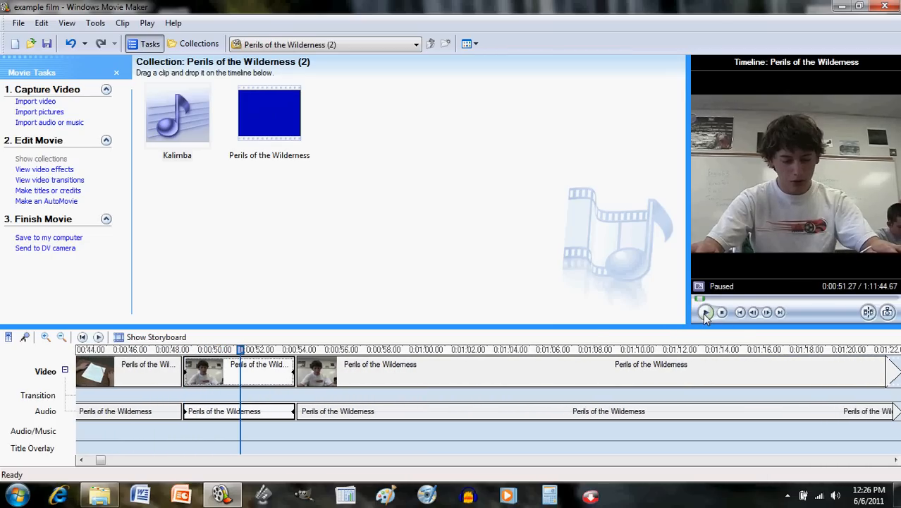
pyautogui.click(81, 459)
pyautogui.moveTo(81, 460); pyautogui.dragTo(81, 459)
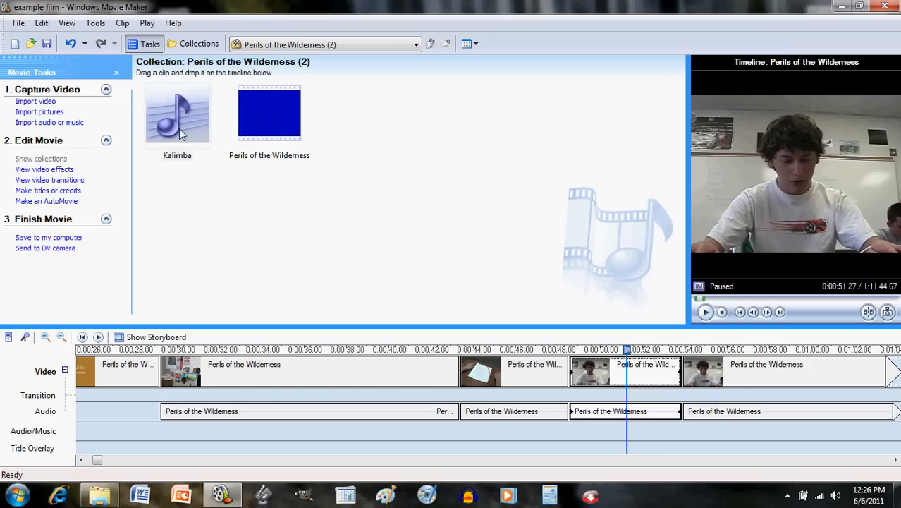
# Step: Add the Kalimba music to the Audio/Music track starting at the 0:29.20 clip
pyautogui.click(177, 106)
pyautogui.moveTo(177, 102)
pyautogui.mouseDown()
pyautogui.moveTo(181, 295)
pyautogui.moveTo(163, 426)
pyautogui.mouseUp()
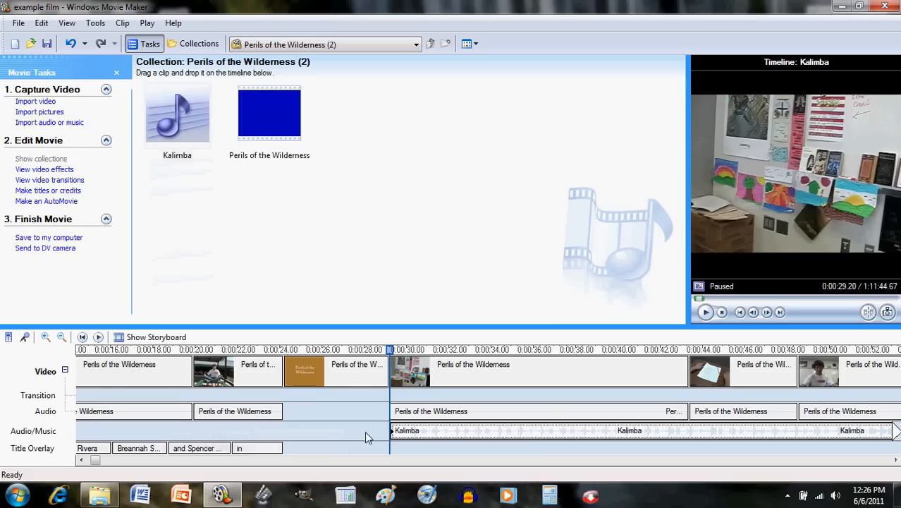
pyautogui.moveTo(91, 460); pyautogui.dragTo(97, 463)
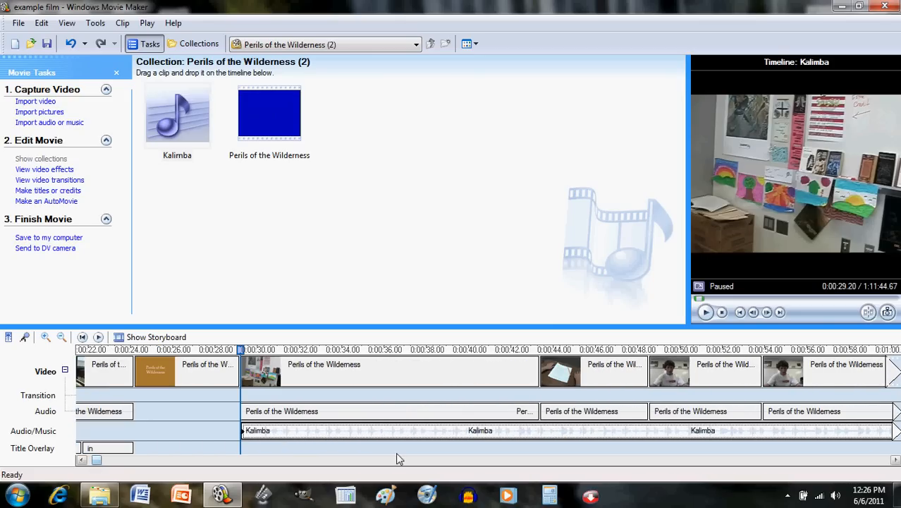
pyautogui.moveTo(895, 460); pyautogui.dragTo(896, 460)
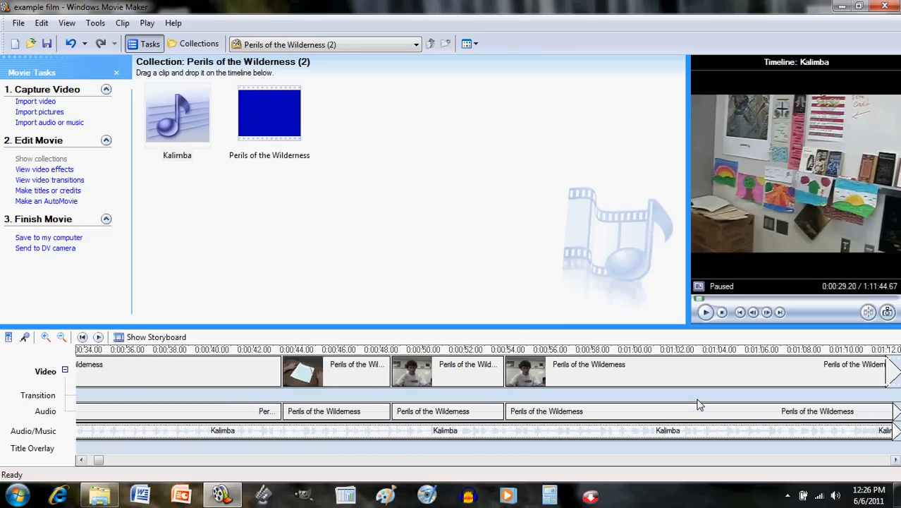
# Step: Split the Kalimba audio clip at 0:53.87
pyautogui.click(508, 351)
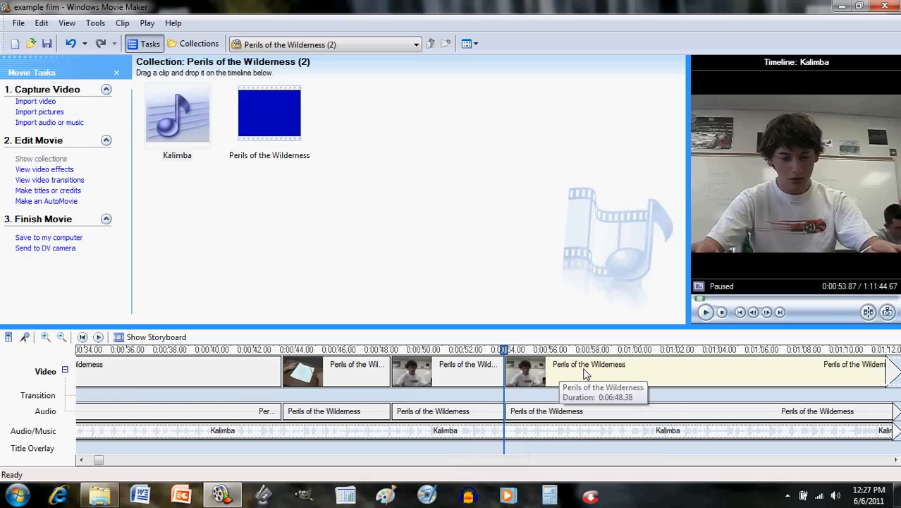
pyautogui.click(869, 313)
pyautogui.click(421, 434)
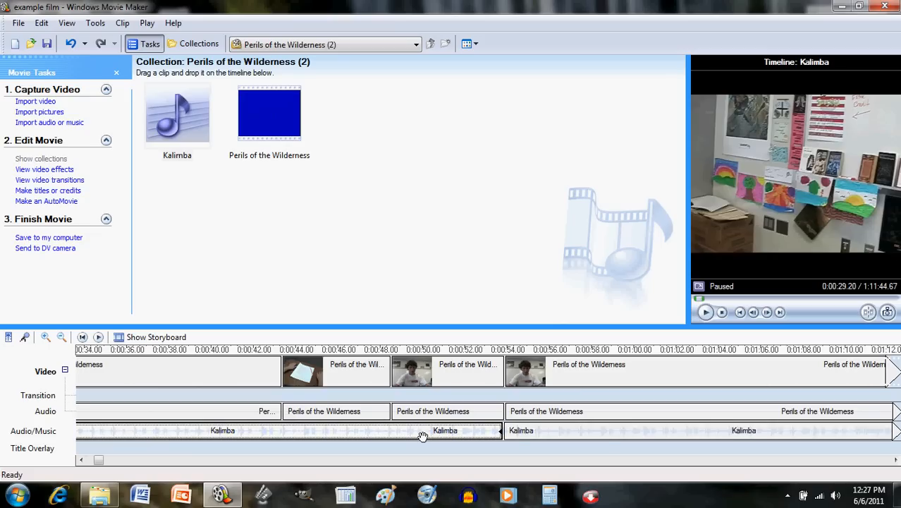
pyautogui.click(543, 431)
pyautogui.click(466, 436)
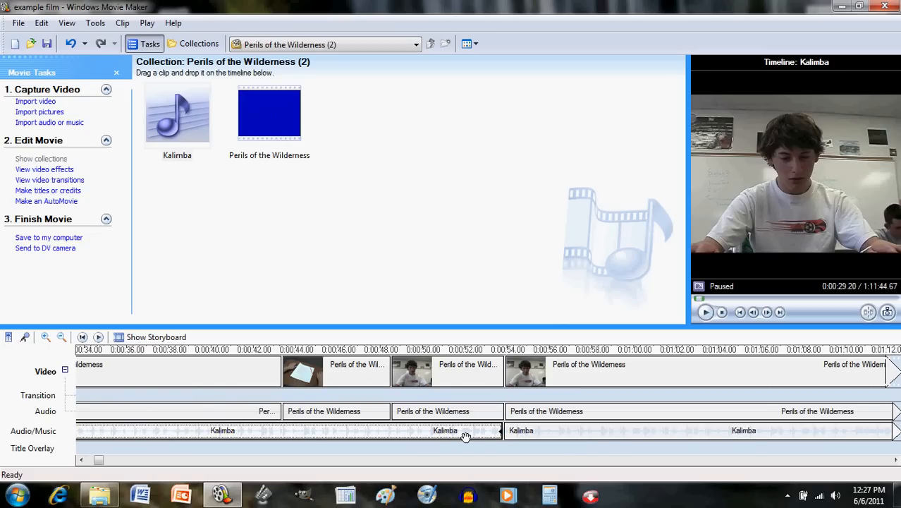
# Step: Delete the Kalimba segment that follows the split point
pyautogui.click(81, 461)
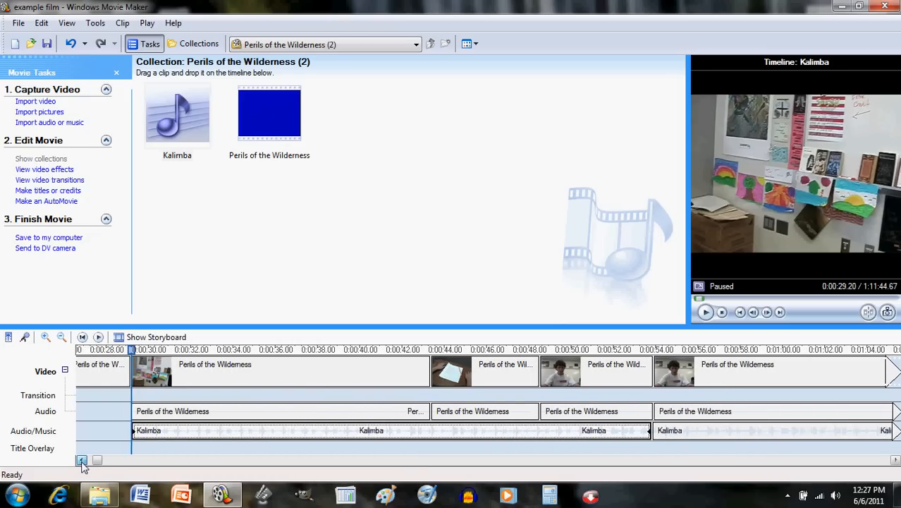
pyautogui.click(82, 460)
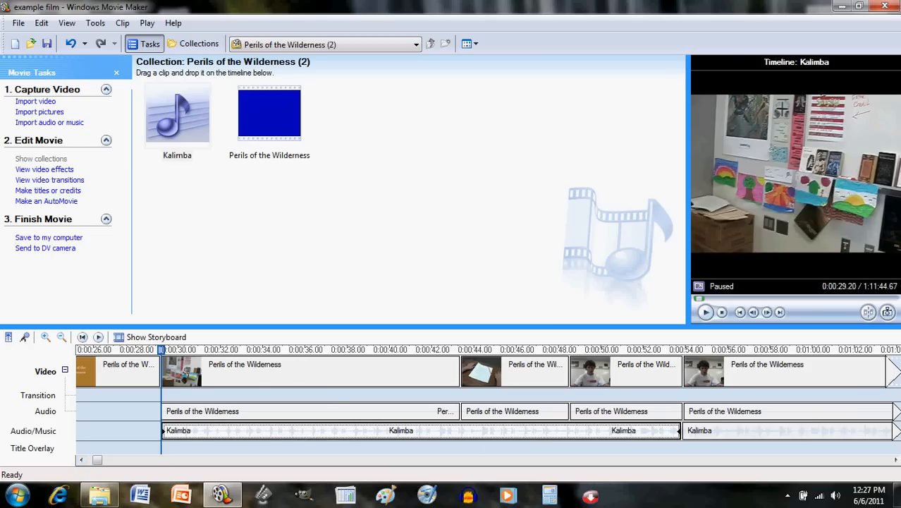
pyautogui.click(896, 460)
pyautogui.click(896, 460)
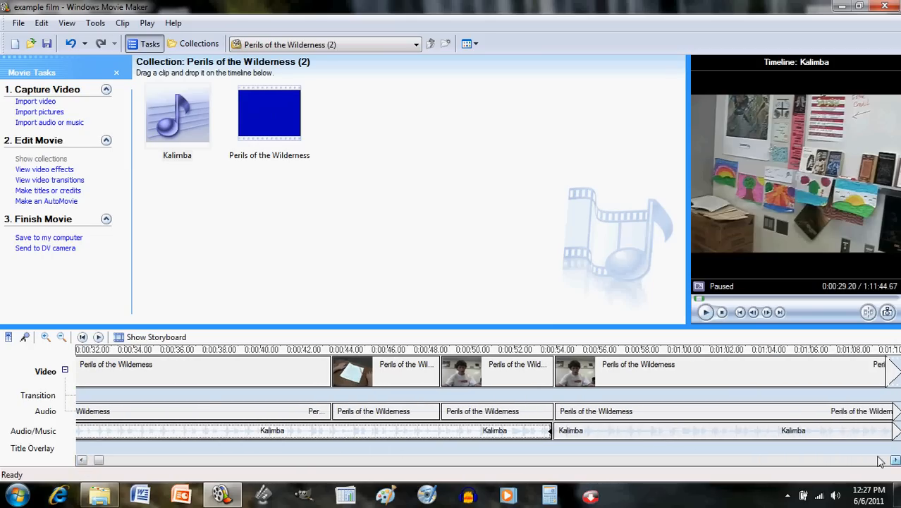
pyautogui.click(846, 434)
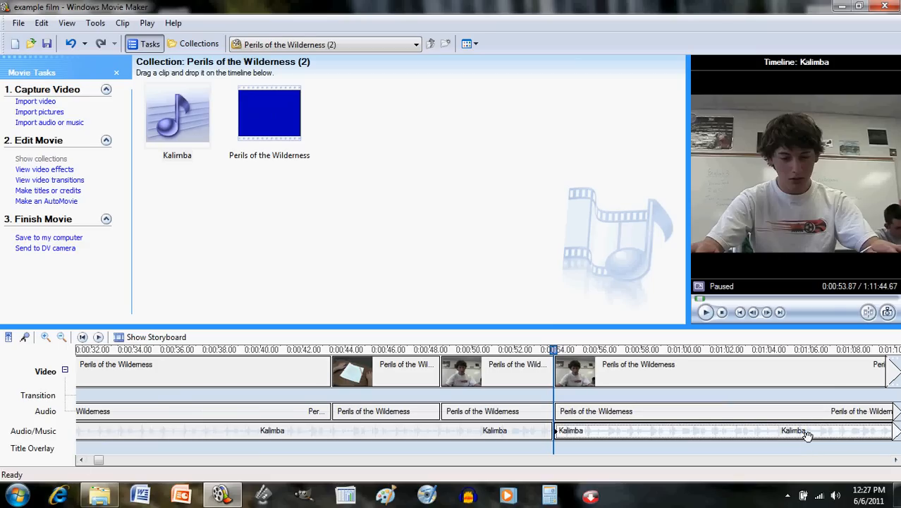
pyautogui.press('Delete')
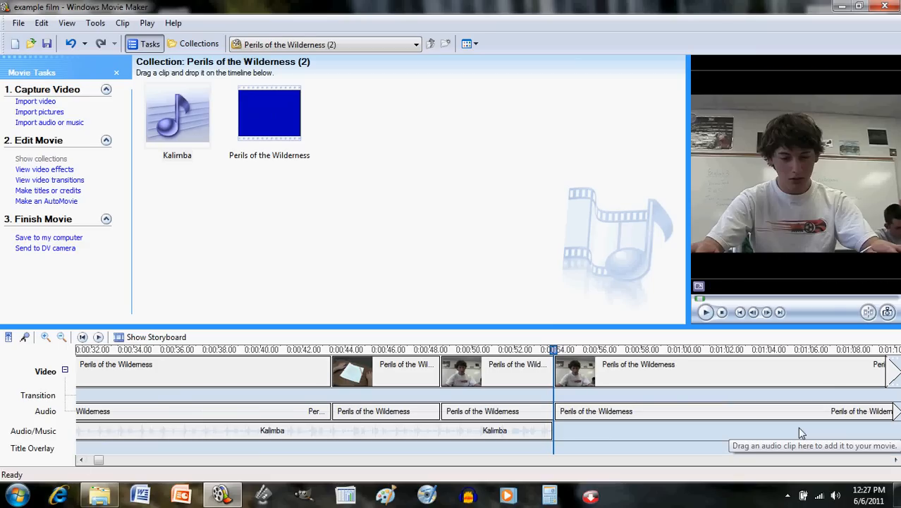
# Step: Compare the remaining Kalimba clip's extent with the video and audio clips above it
pyautogui.click(315, 434)
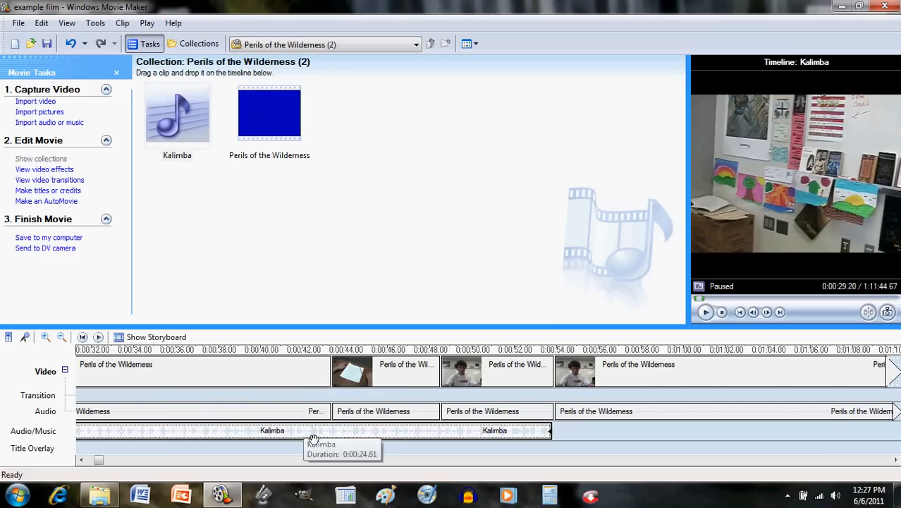
pyautogui.click(318, 371)
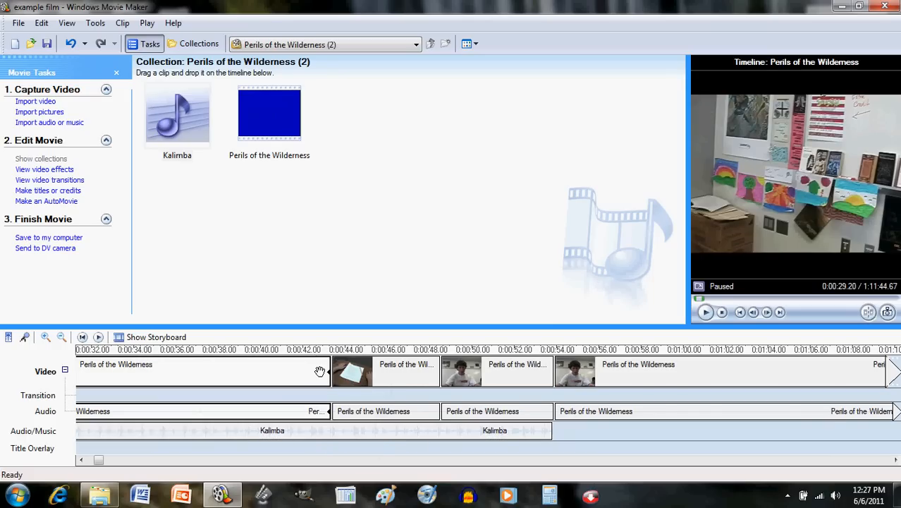
pyautogui.click(316, 437)
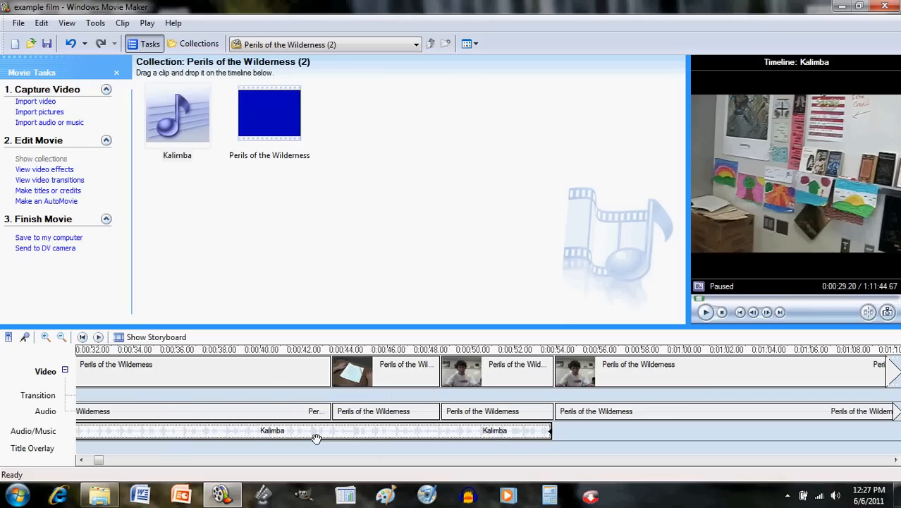
pyautogui.click(81, 459)
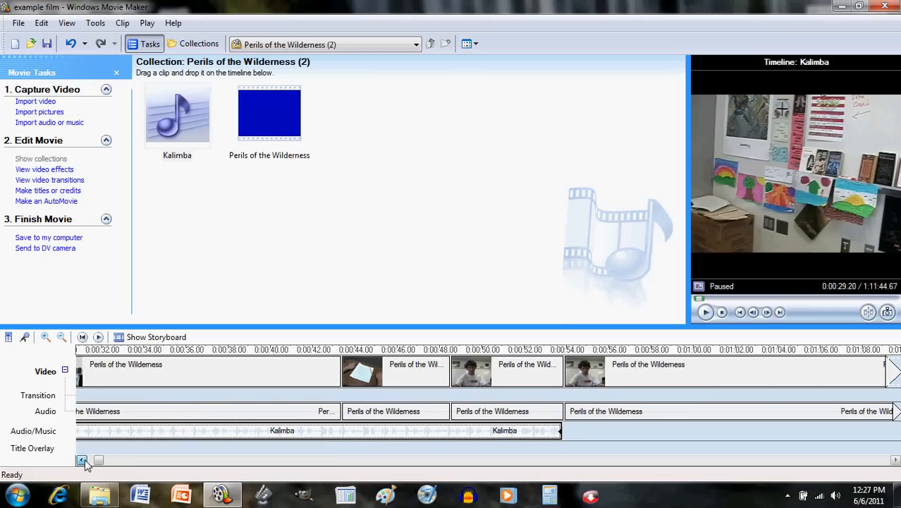
pyautogui.click(81, 460)
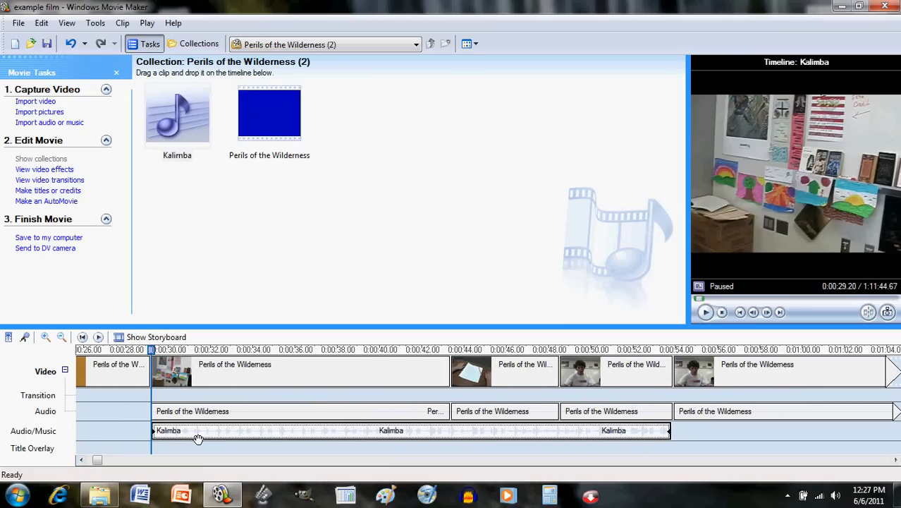
pyautogui.click(210, 374)
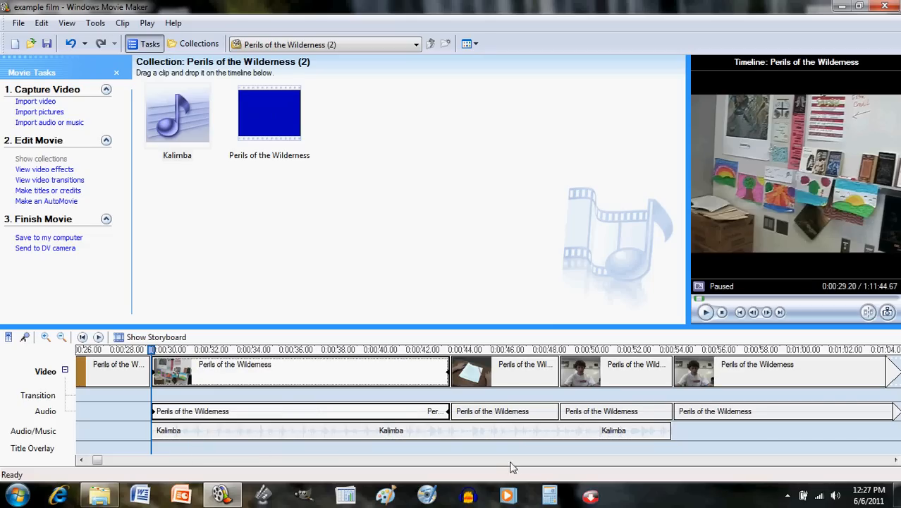
pyautogui.click(509, 432)
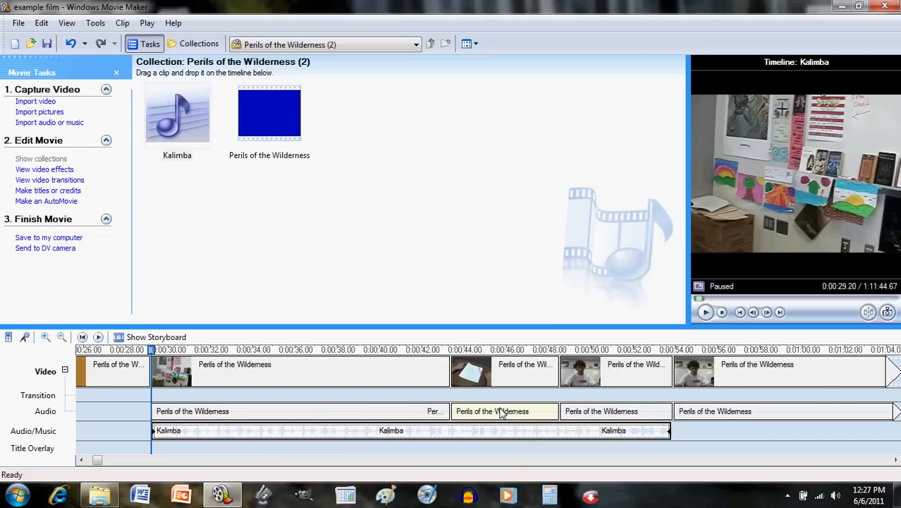
pyautogui.click(502, 413)
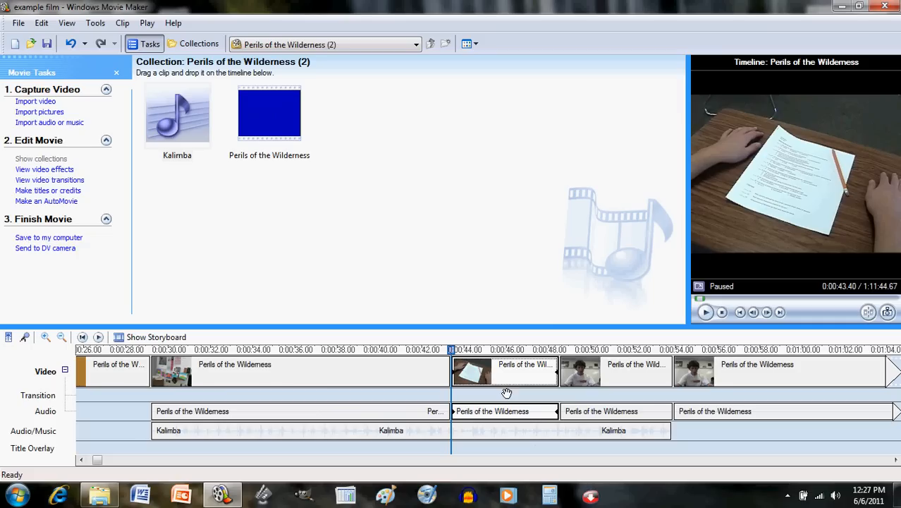
pyautogui.click(613, 372)
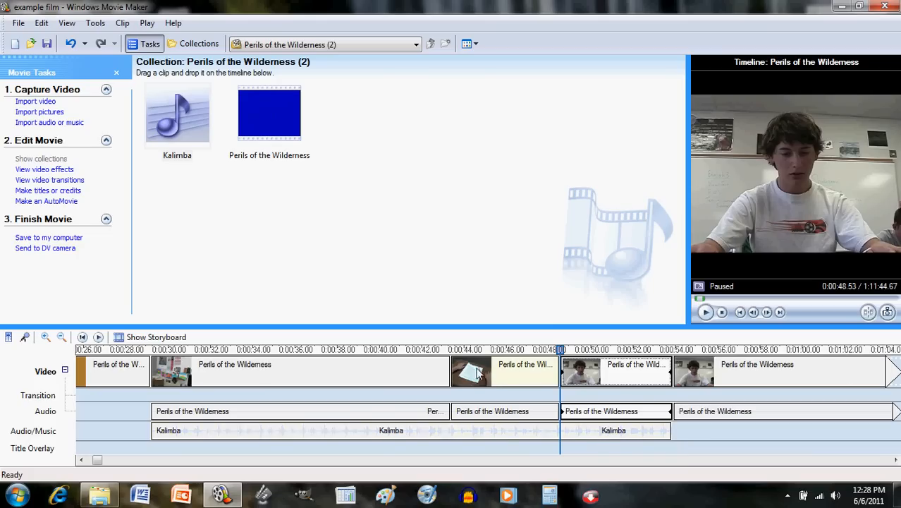
pyautogui.click(359, 380)
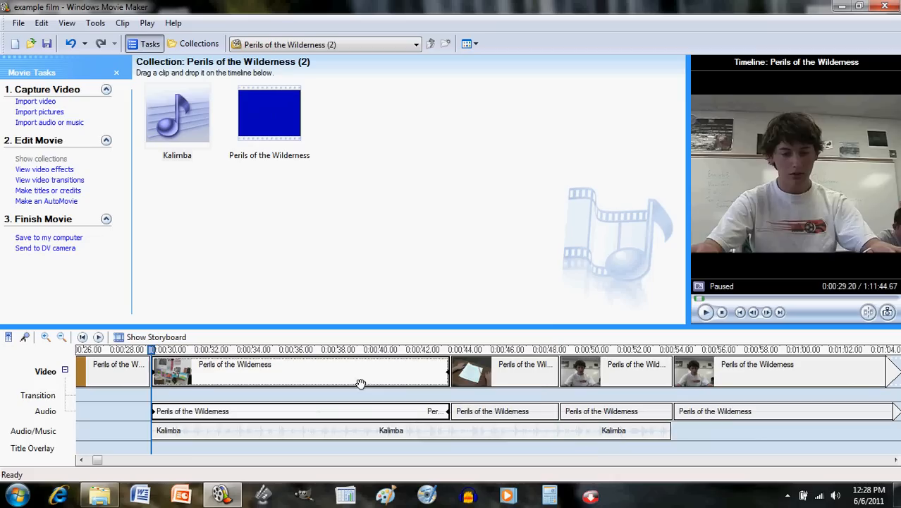
pyautogui.click(487, 376)
pyautogui.click(588, 377)
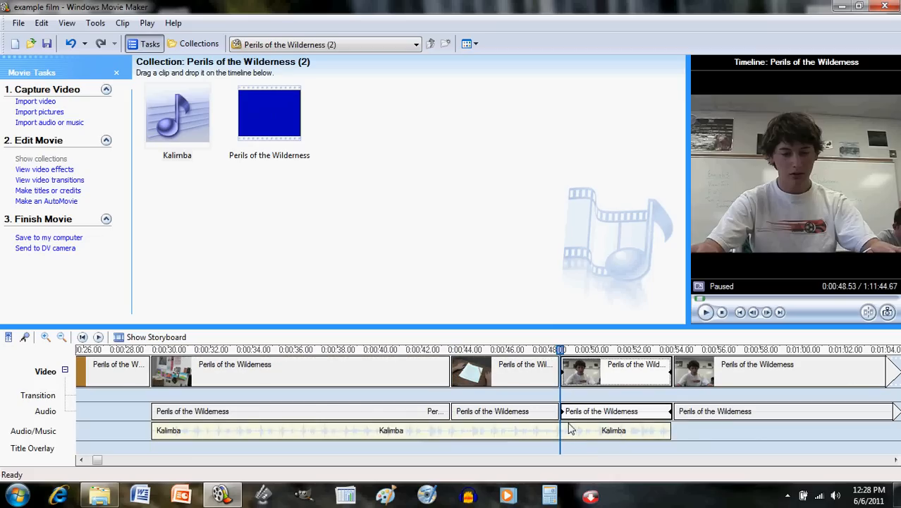
pyautogui.click(569, 431)
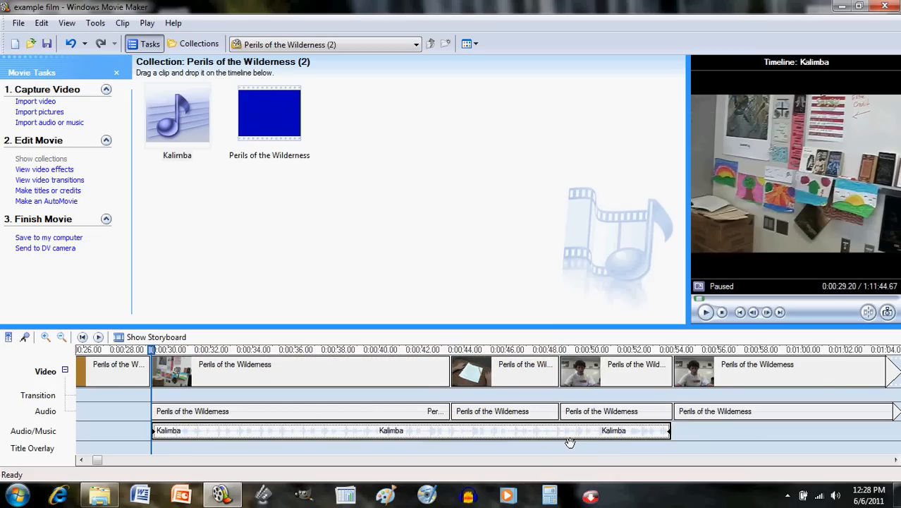
# Step: Split the Kalimba music clip at 0:43.33 and again at 0:48.53
pyautogui.click(451, 351)
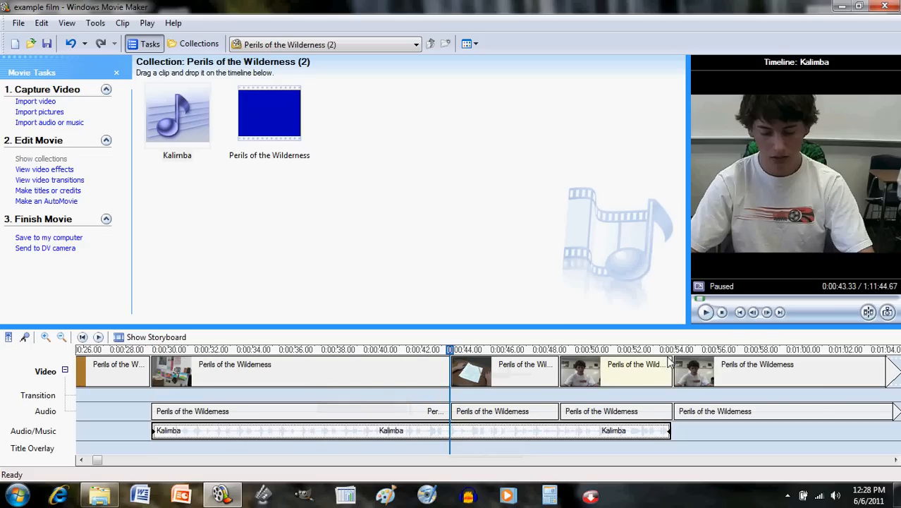
pyautogui.click(868, 312)
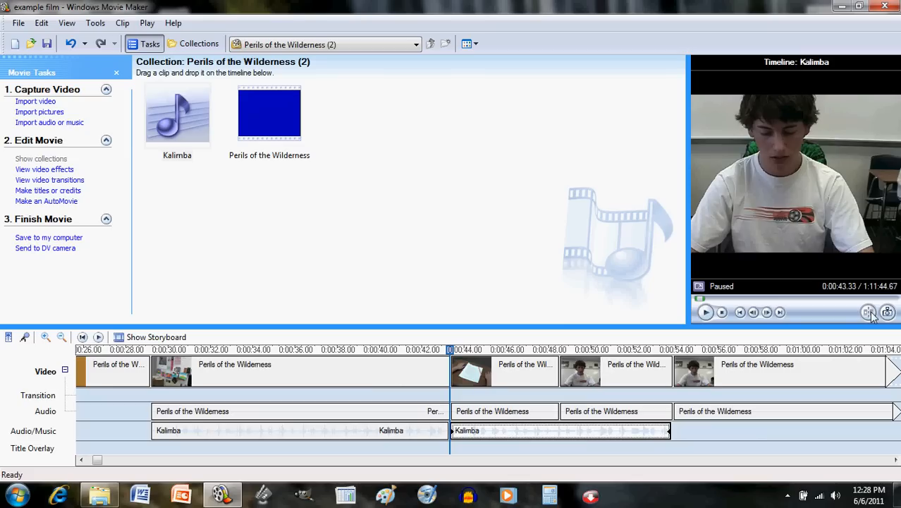
pyautogui.click(561, 350)
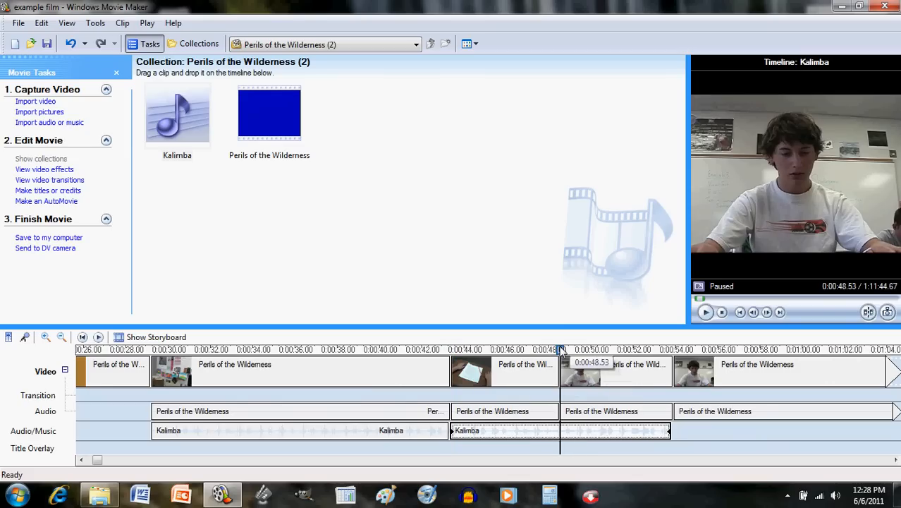
pyautogui.click(868, 312)
pyautogui.click(501, 438)
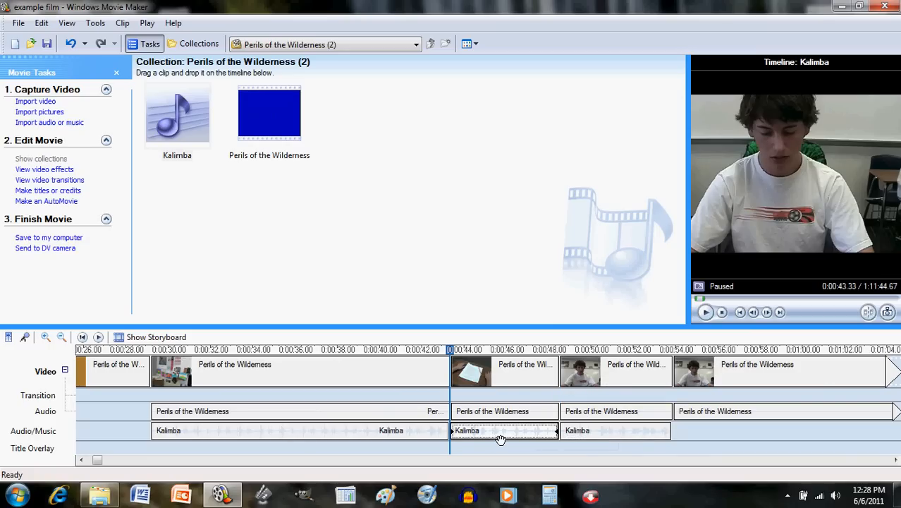
pyautogui.click(608, 436)
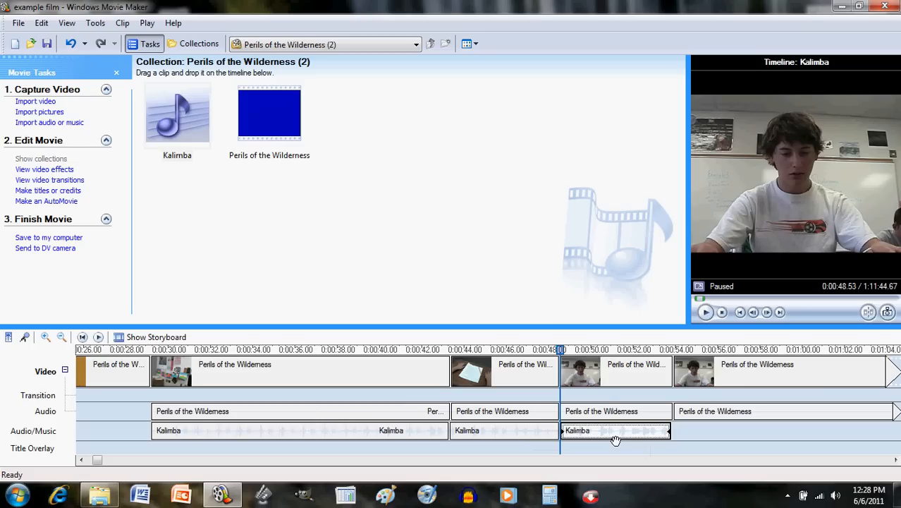
# Step: Play the movie from the 0:29.20 video clip to preview the music against the footage
pyautogui.click(637, 368)
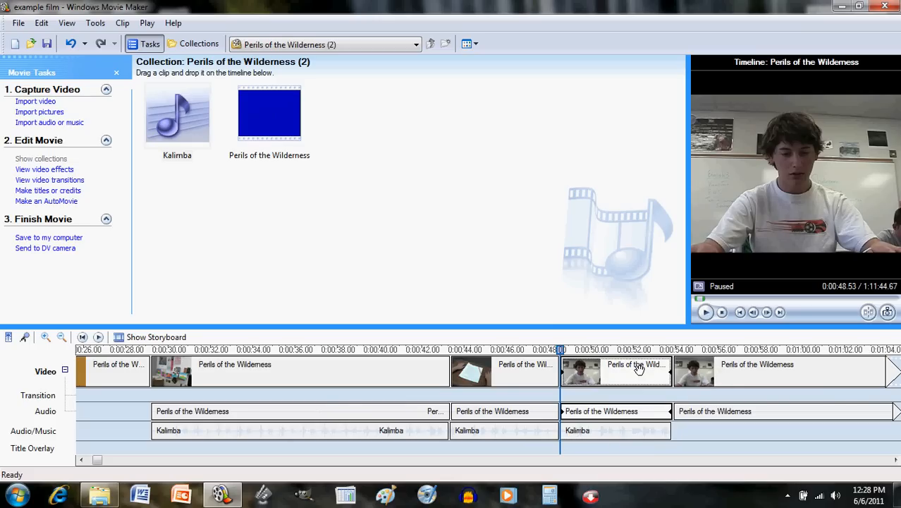
pyautogui.click(359, 372)
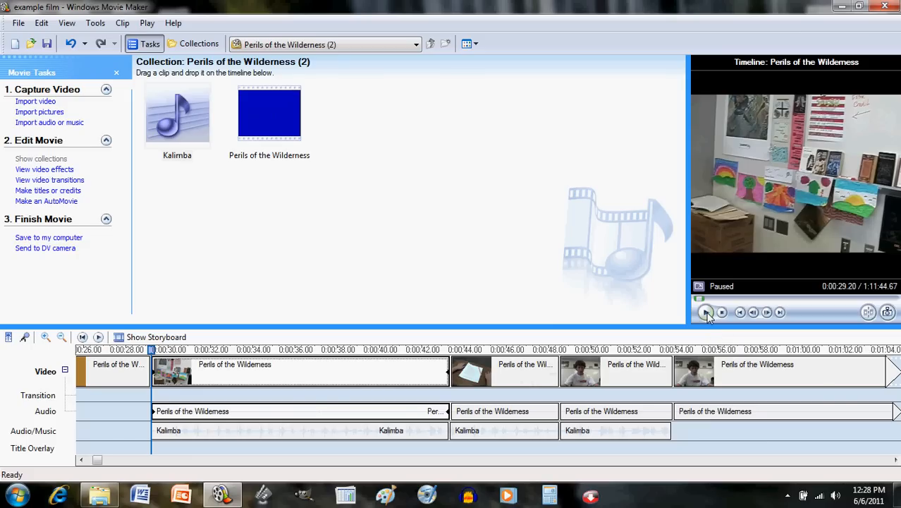
pyautogui.press('XF86AudioRaiseVolume')
pyautogui.click(706, 313)
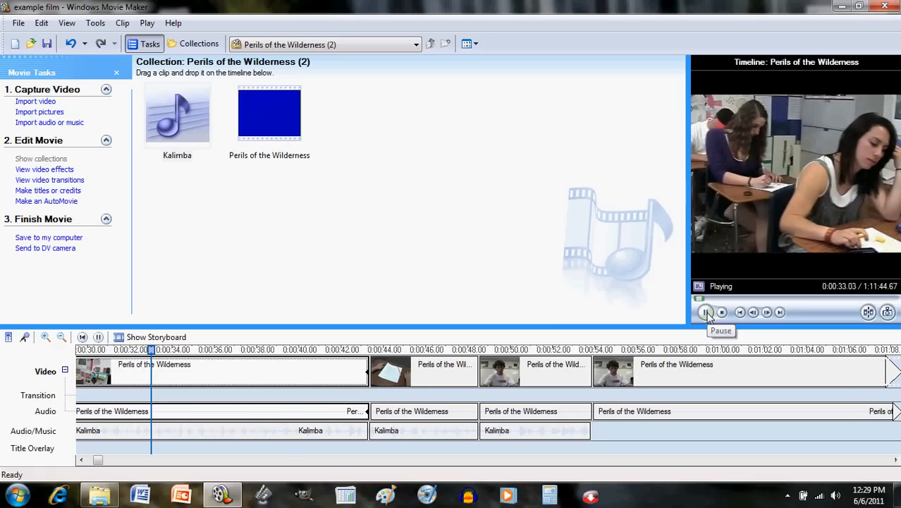
pyautogui.click(707, 313)
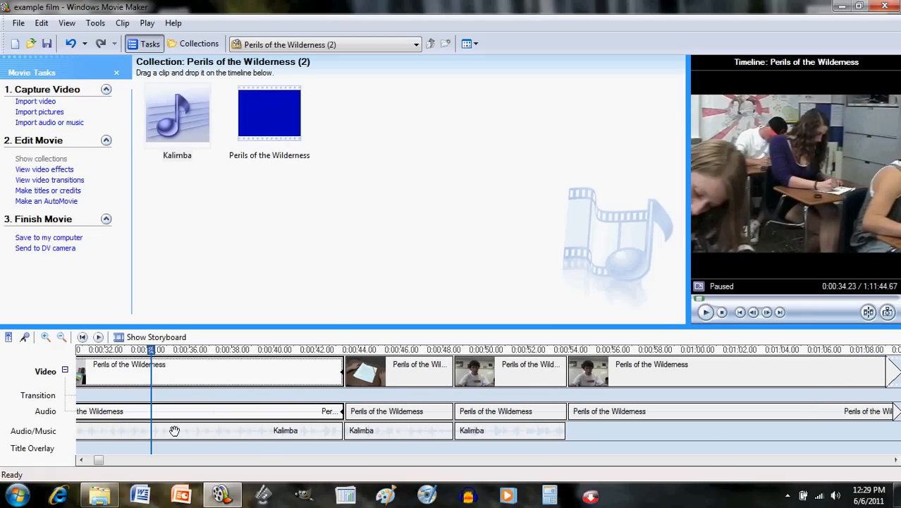
# Step: Mute the Perils of the Wilderness audio clip that starts at 0:29.20
pyautogui.click(81, 460)
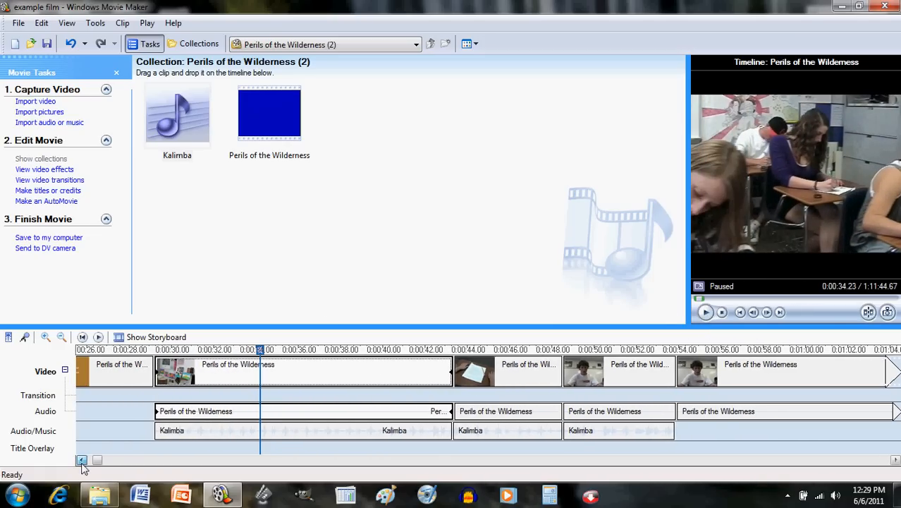
pyautogui.click(81, 460)
pyautogui.click(218, 417)
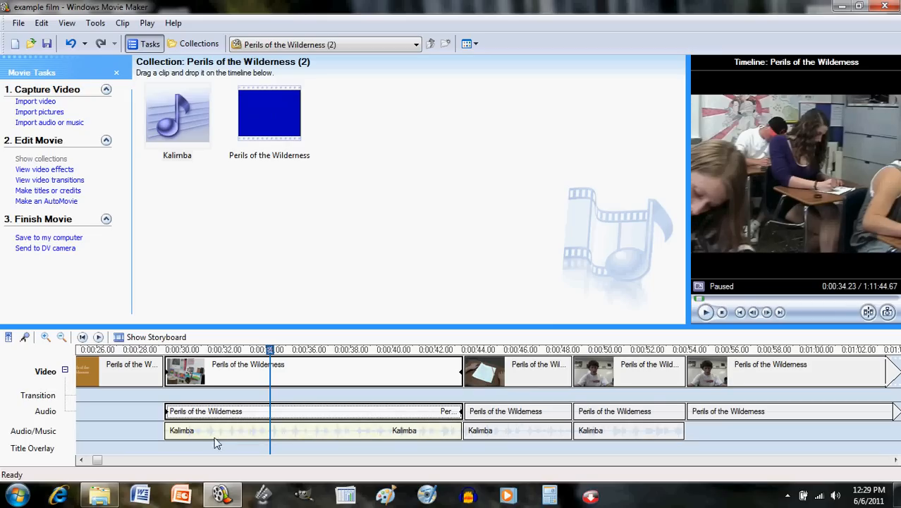
pyautogui.click(216, 433)
pyautogui.click(237, 418)
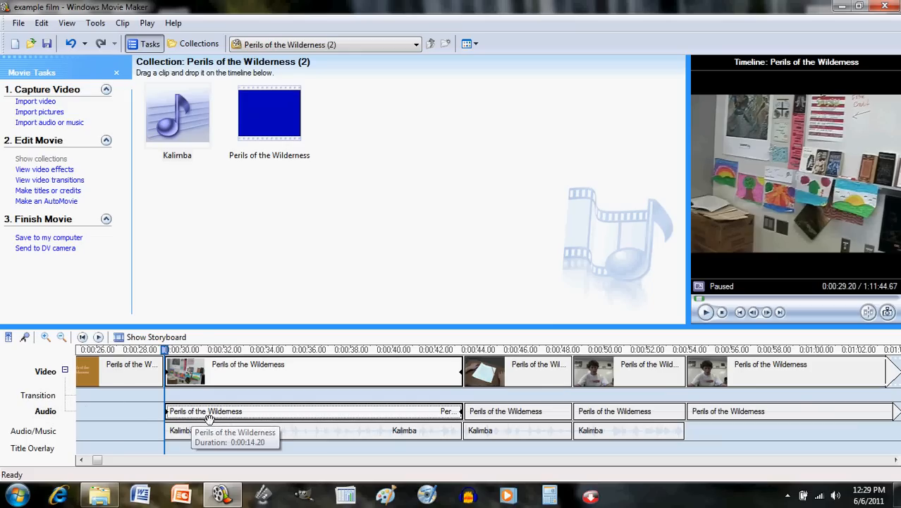
pyautogui.click(246, 437)
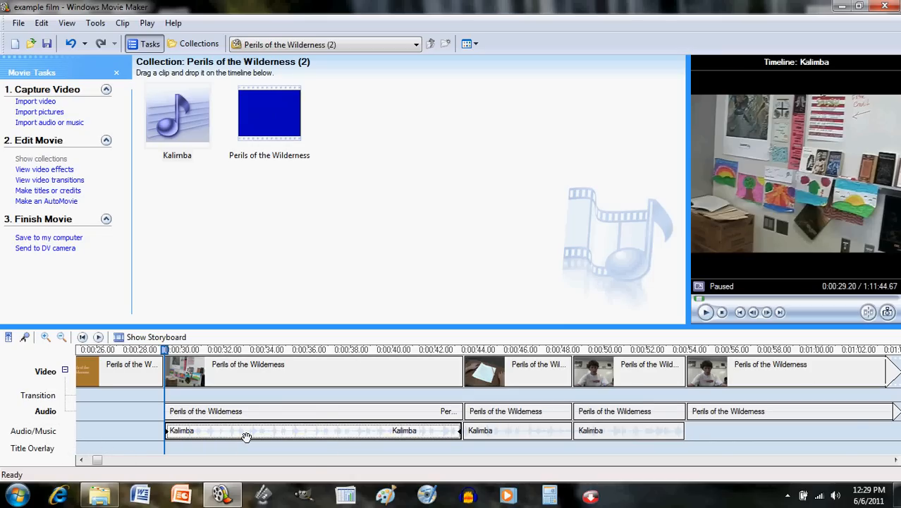
pyautogui.click(242, 421)
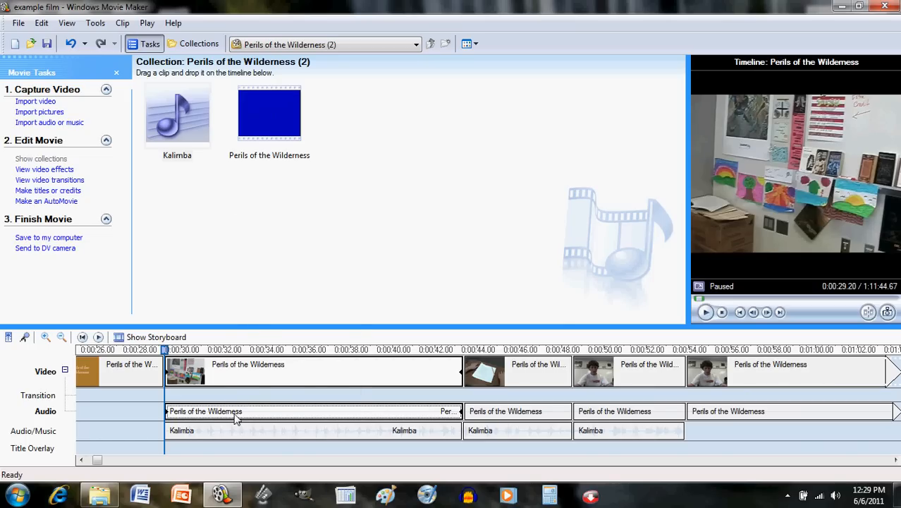
pyautogui.rightClick(236, 419)
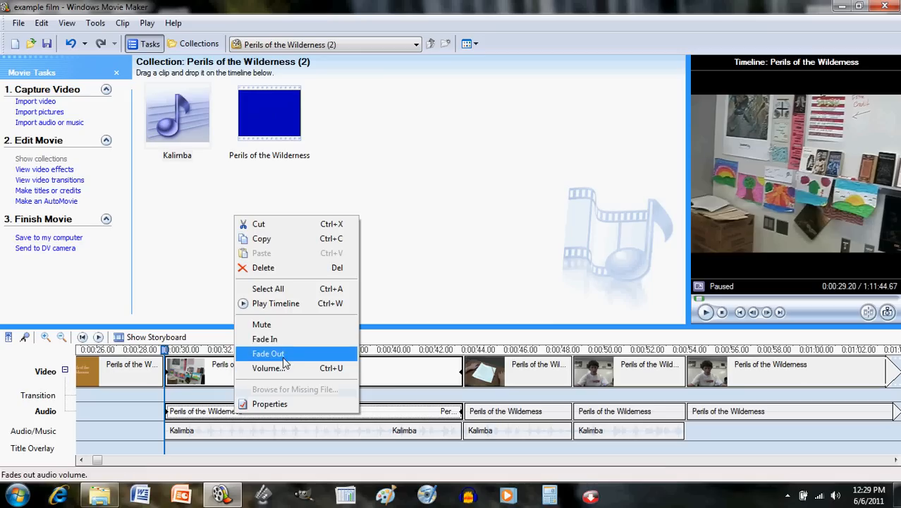
pyautogui.click(303, 332)
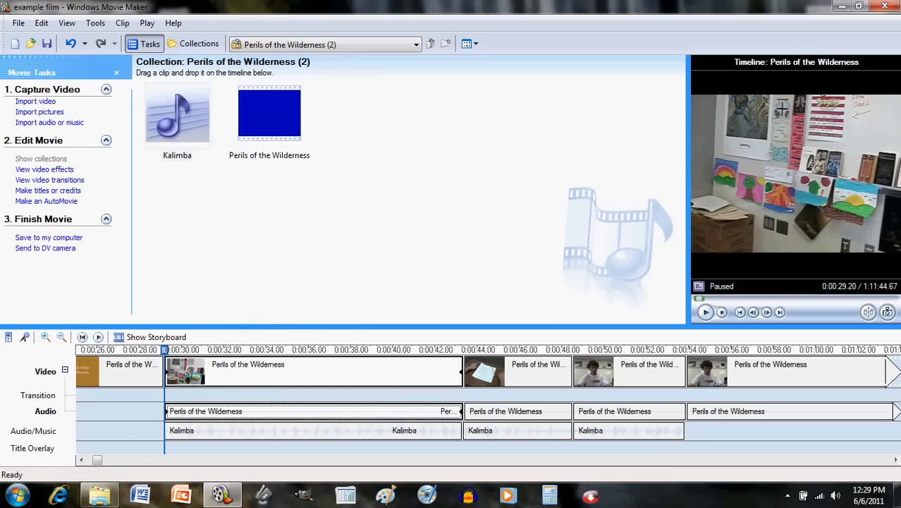
# Step: Mute the next Perils of the Wilderness audio clip, starting around 0:43.40
pyautogui.click(707, 313)
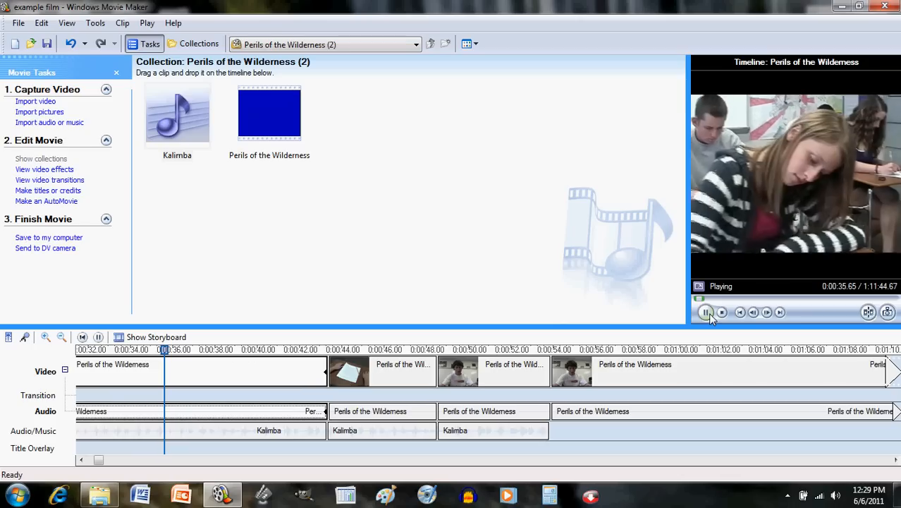
pyautogui.click(708, 312)
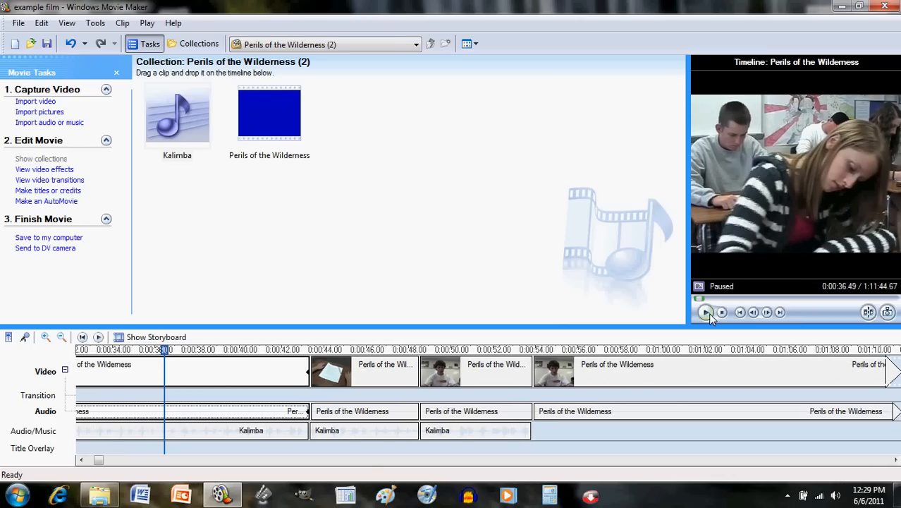
pyautogui.click(368, 377)
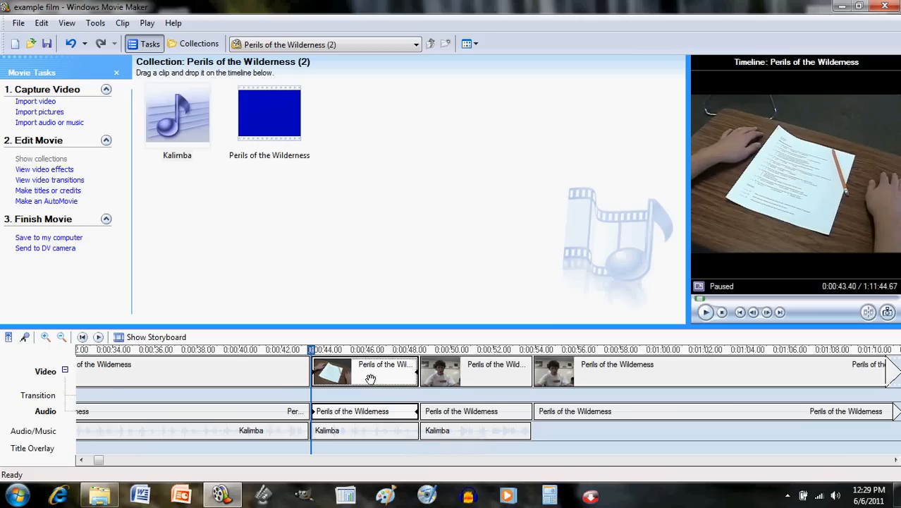
pyautogui.click(366, 432)
pyautogui.click(363, 411)
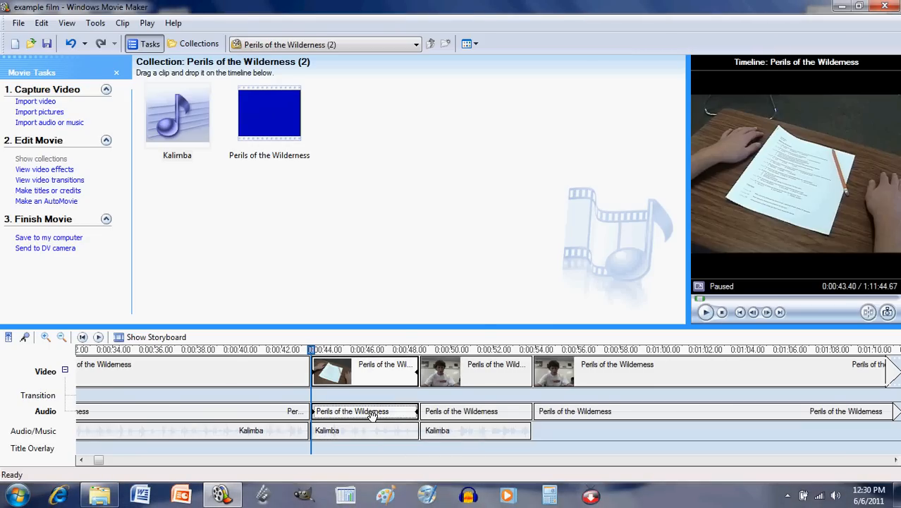
pyautogui.rightClick(366, 414)
pyautogui.click(394, 332)
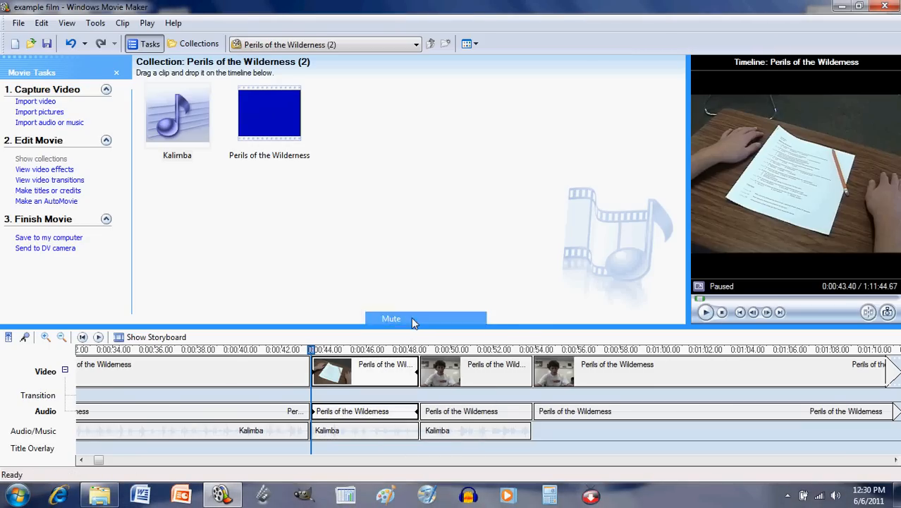
# Step: Mute the middle Kalimba segment between 0:43.33 and 0:48.53
pyautogui.click(369, 435)
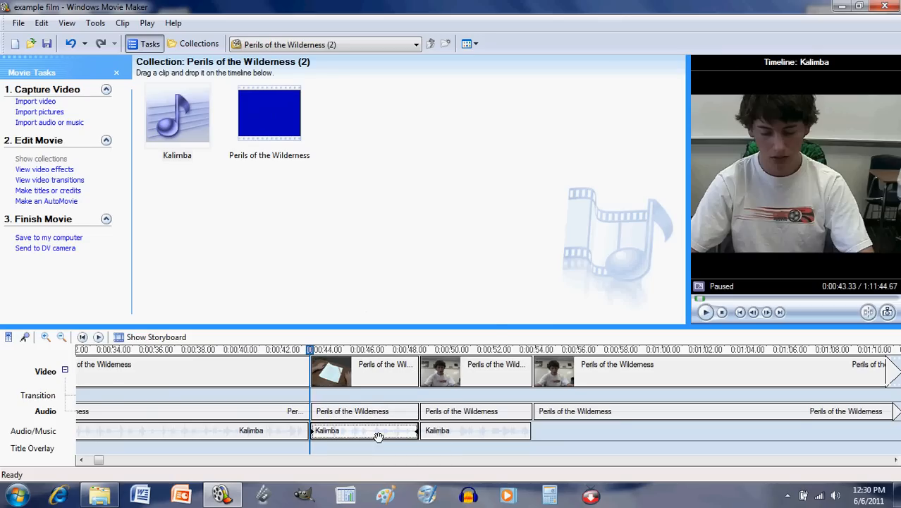
pyautogui.rightClick(379, 438)
pyautogui.click(410, 338)
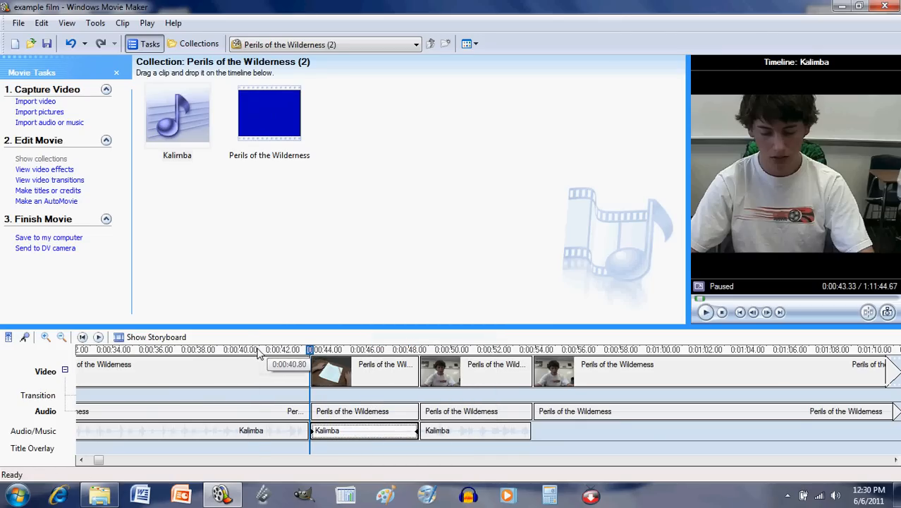
# Step: Lower the volume of the last Kalimba segment starting at 0:48.53
pyautogui.click(256, 432)
pyautogui.click(706, 311)
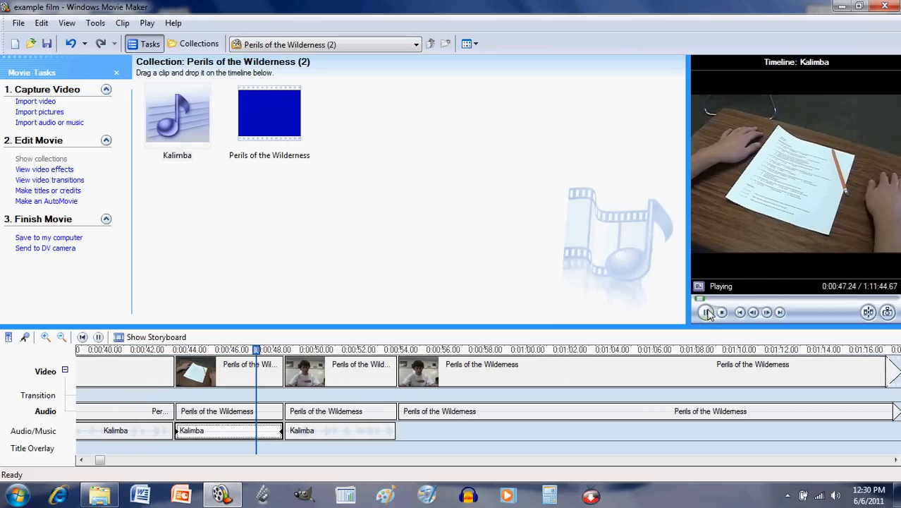
pyautogui.click(707, 312)
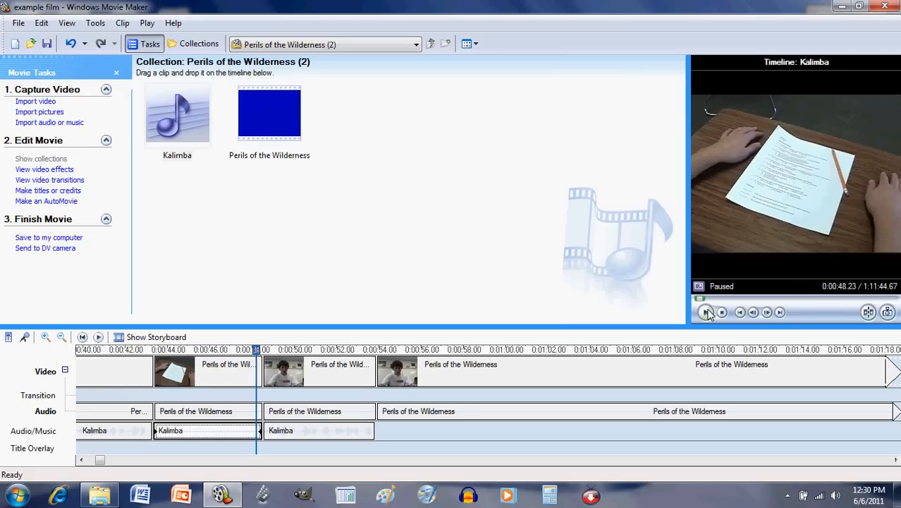
pyautogui.click(301, 440)
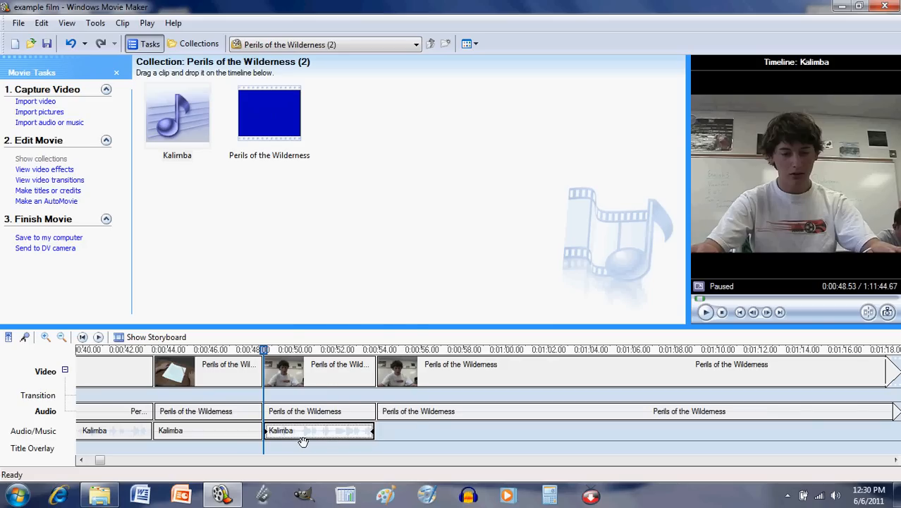
pyautogui.rightClick(296, 438)
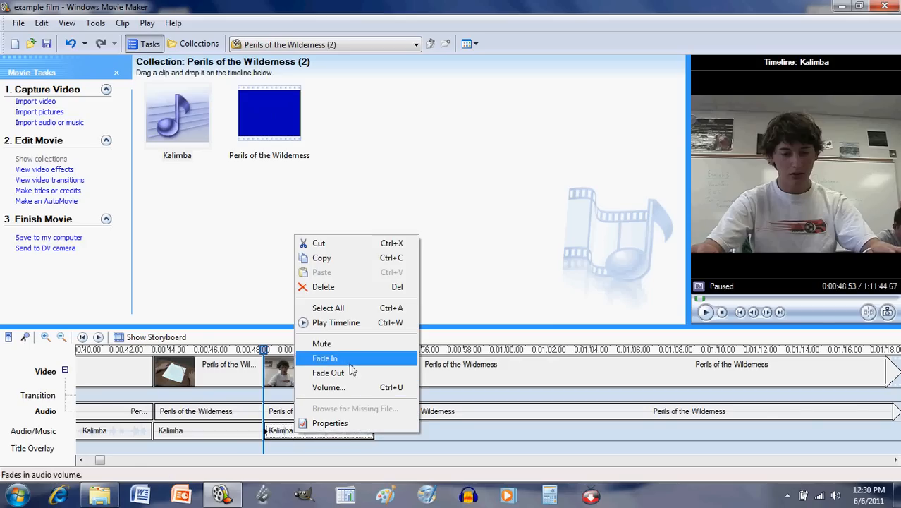
pyautogui.click(347, 388)
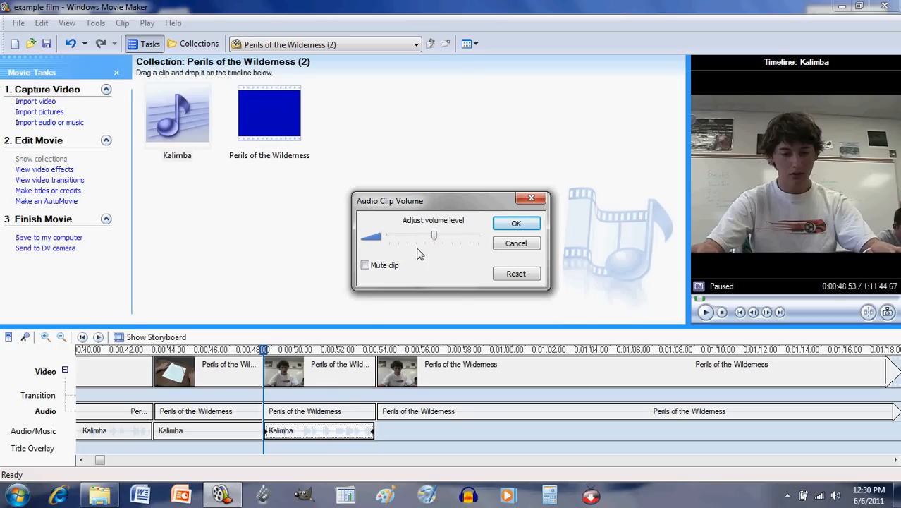
pyautogui.moveTo(437, 241); pyautogui.dragTo(411, 241)
pyautogui.click(517, 224)
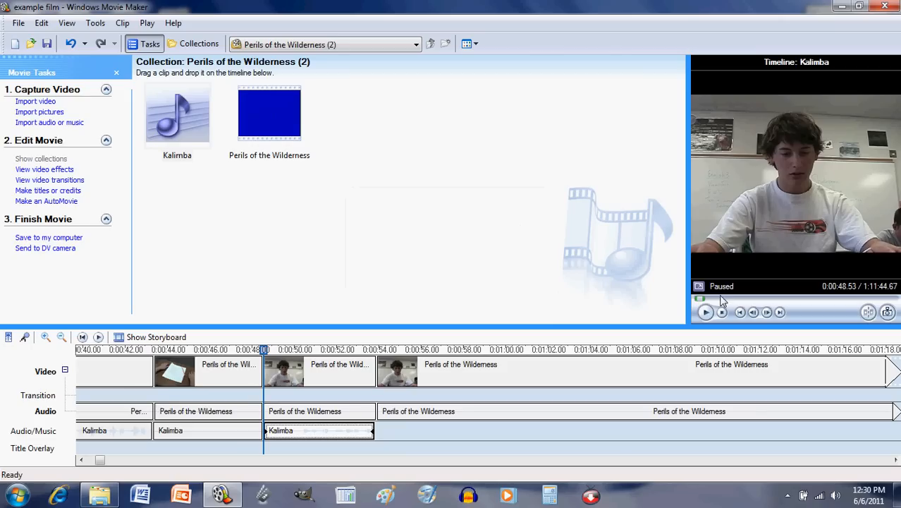
# Step: Lower the last Kalimba segment's volume a little further
pyautogui.click(706, 315)
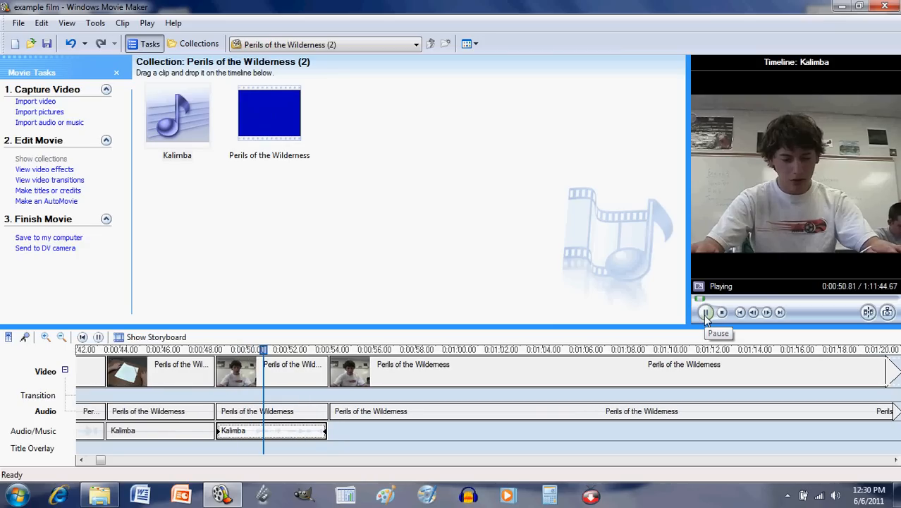
pyautogui.click(706, 313)
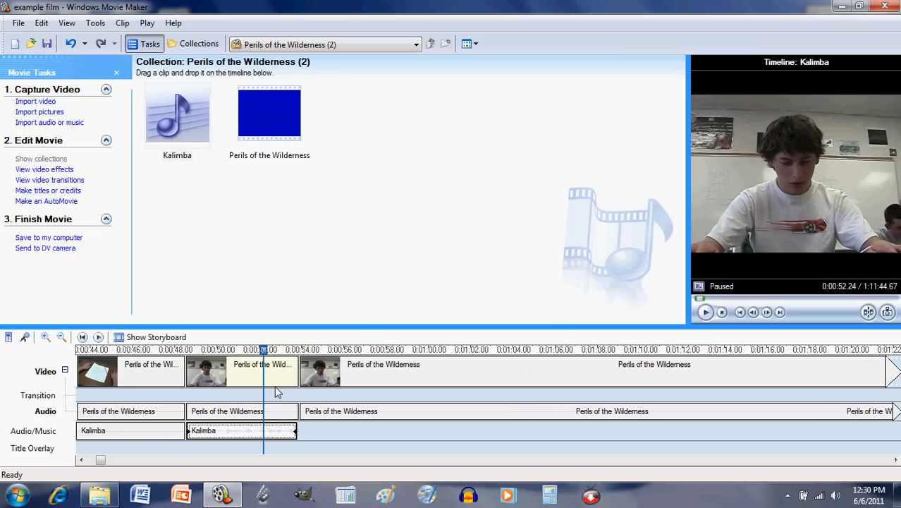
pyautogui.rightClick(227, 442)
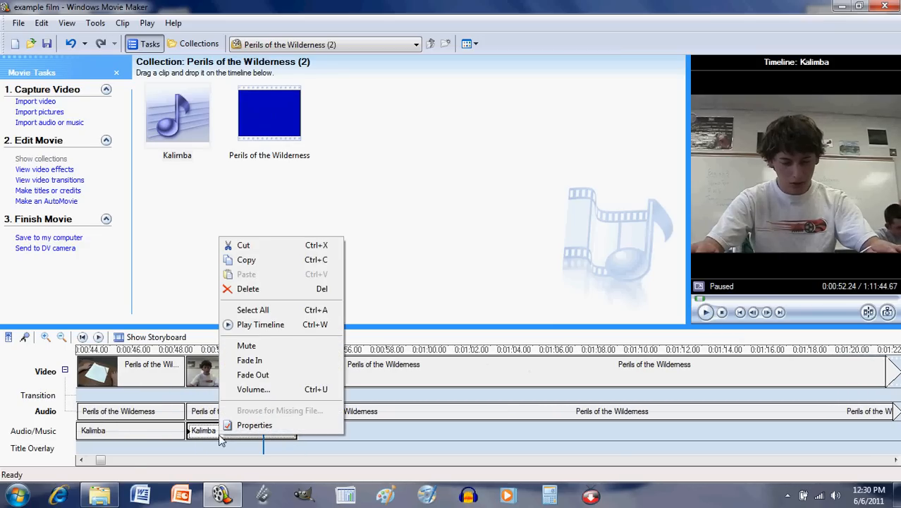
pyautogui.click(268, 390)
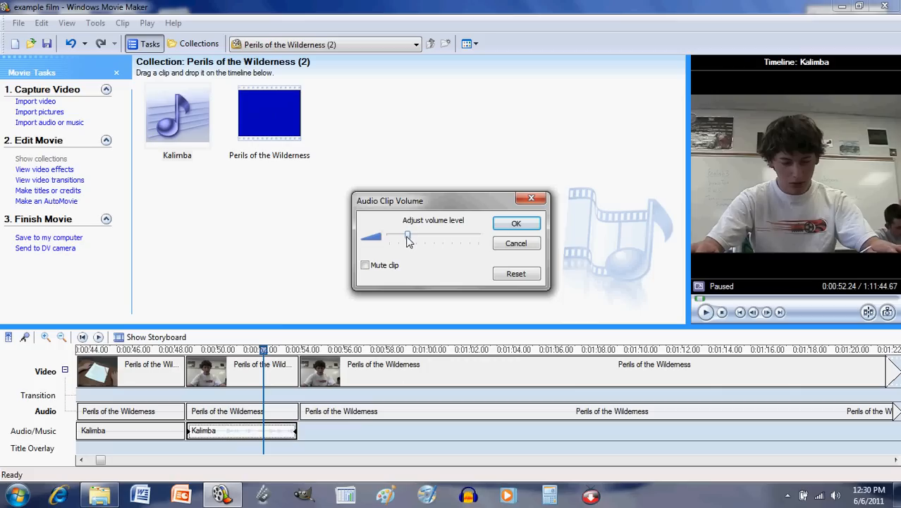
pyautogui.moveTo(407, 237); pyautogui.dragTo(398, 242)
pyautogui.click(517, 223)
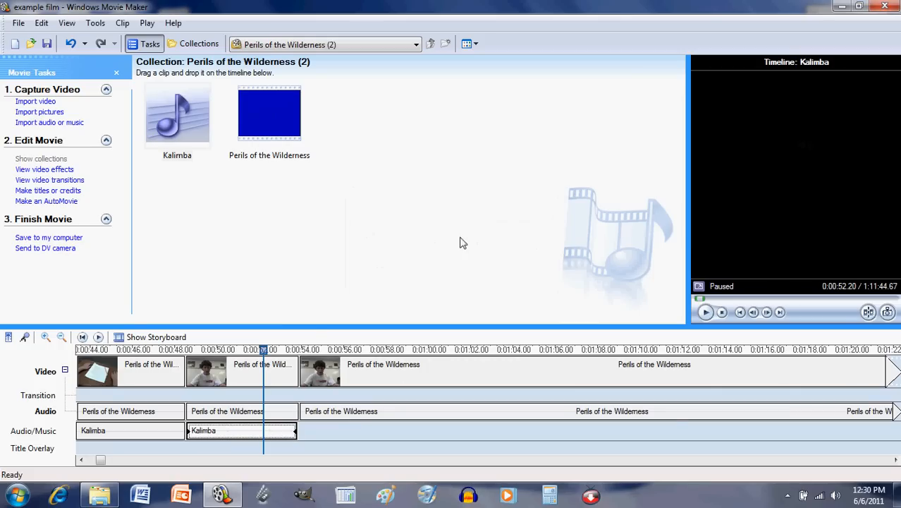
# Step: Play back the timeline from 0:48.53 to hear the last Kalimba segment with the clip audio
pyautogui.click(187, 349)
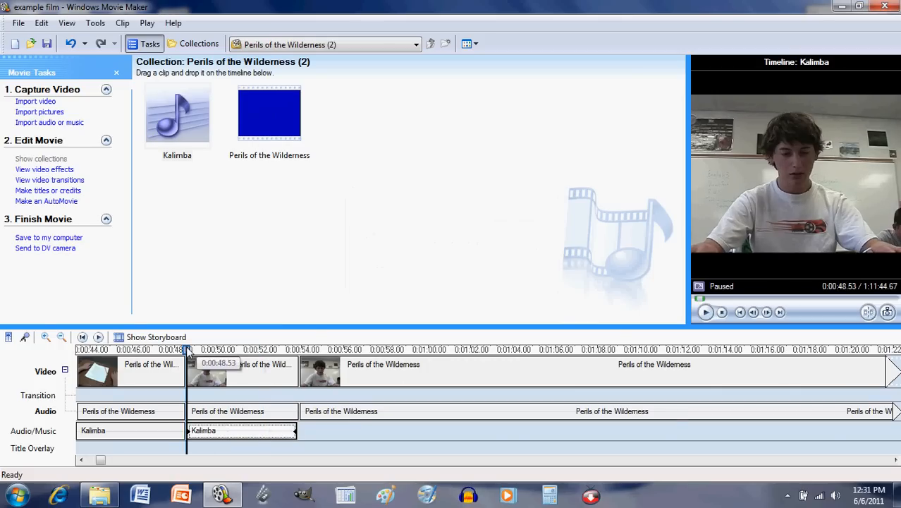
pyautogui.click(708, 313)
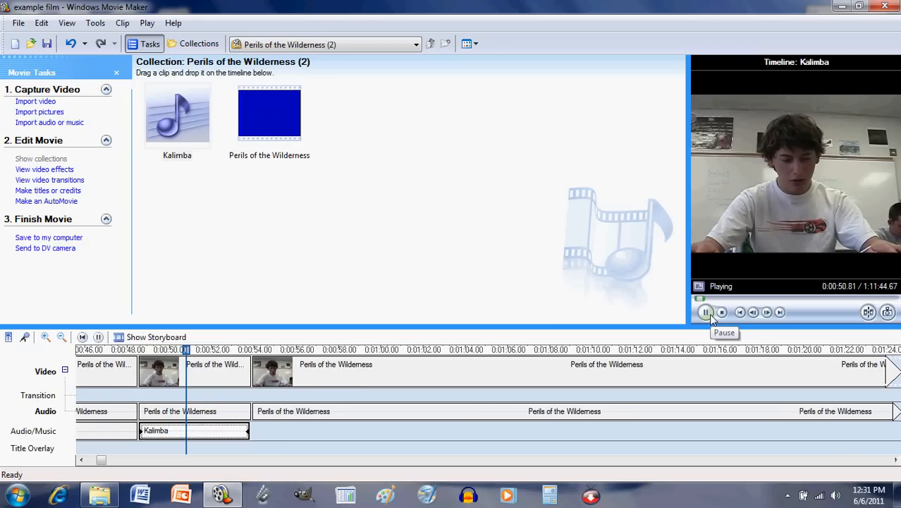
pyautogui.click(709, 314)
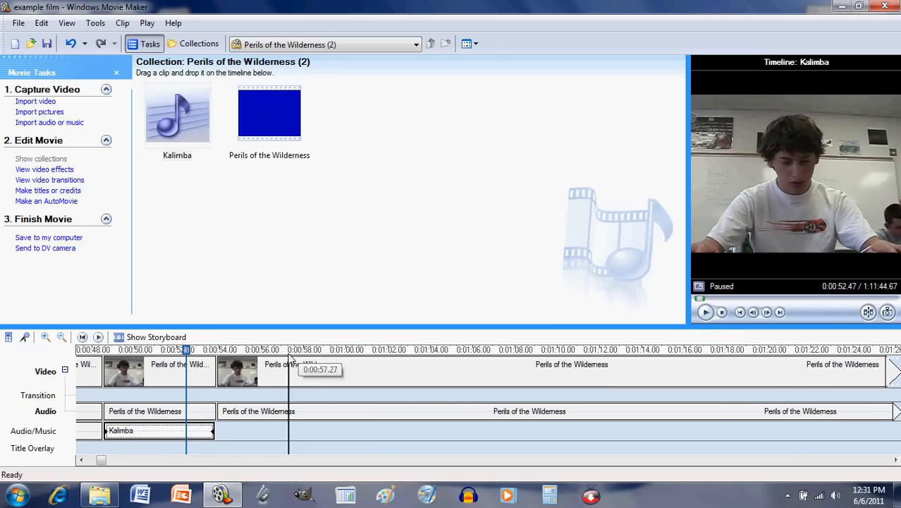
# Step: Raise the volume of the Perils of the Wilderness audio clip starting at 0:48.53 slightly, then play it back briefly
pyautogui.click(99, 461)
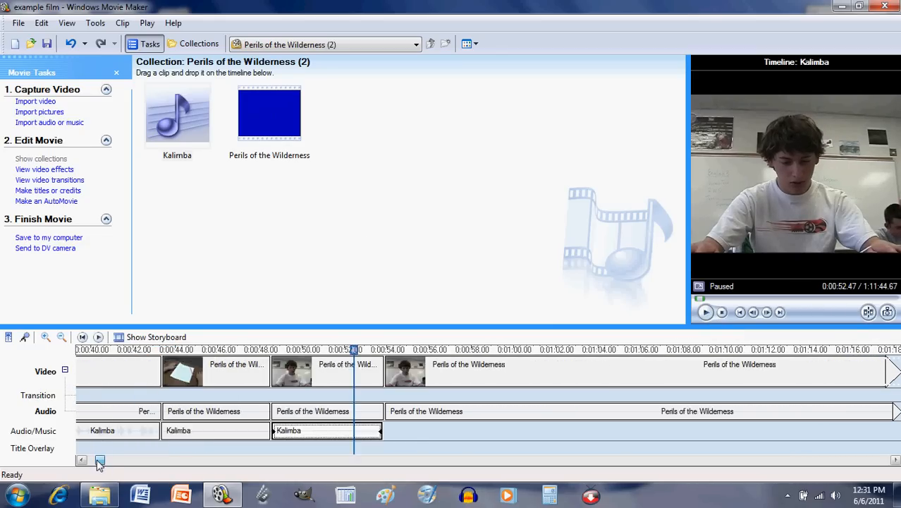
pyautogui.click(98, 461)
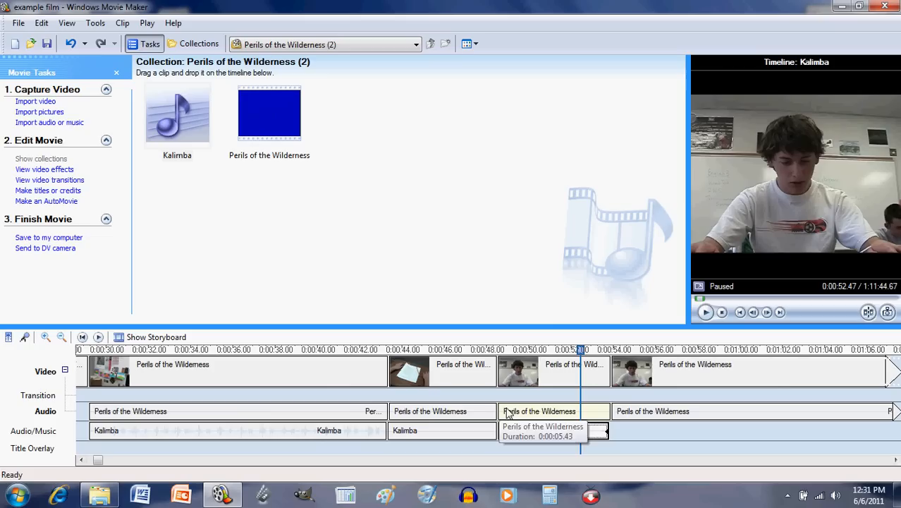
pyautogui.click(547, 416)
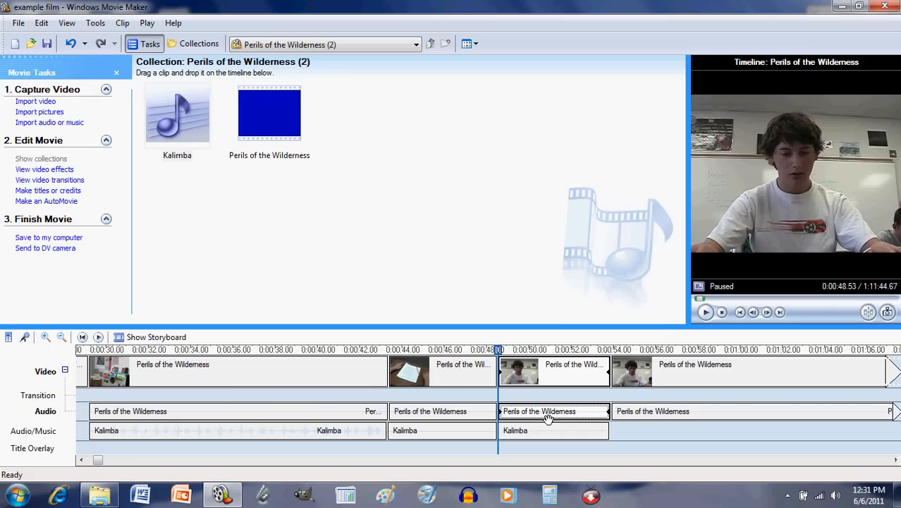
pyautogui.rightClick(544, 417)
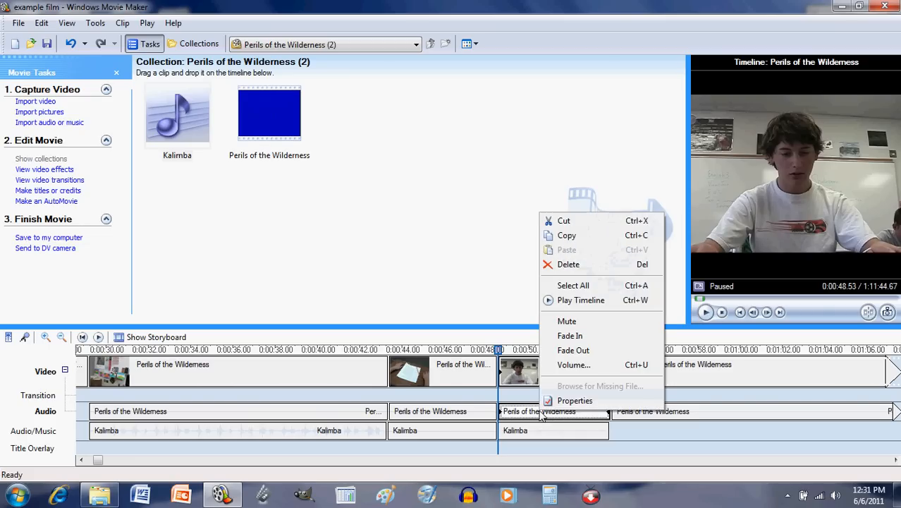
pyautogui.click(586, 366)
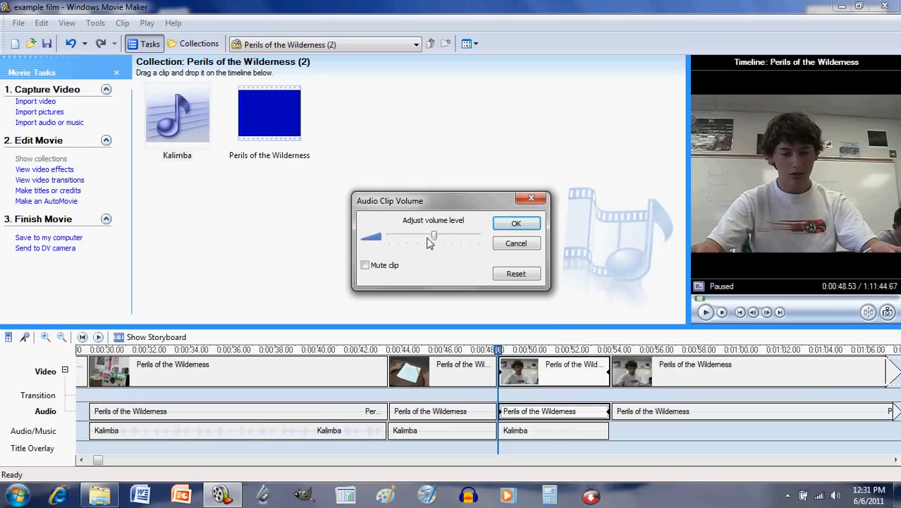
pyautogui.moveTo(435, 237); pyautogui.dragTo(444, 237)
pyautogui.click(515, 235)
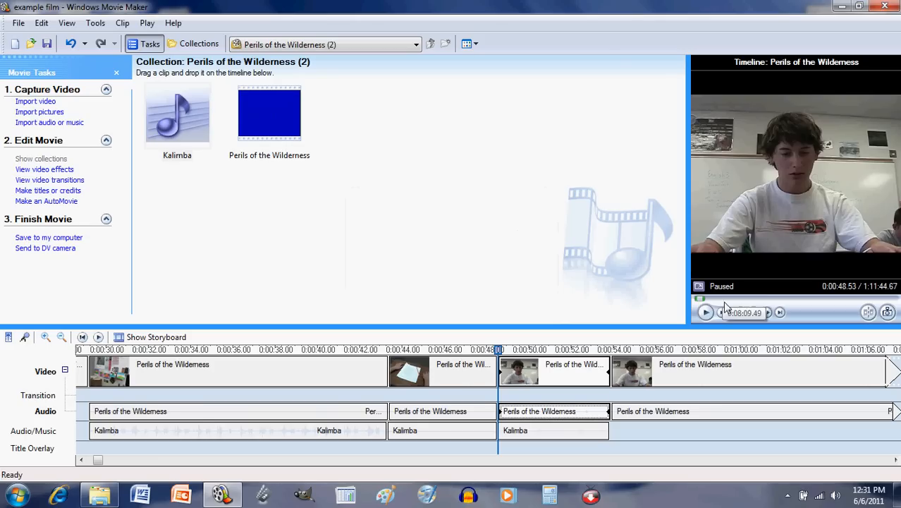
pyautogui.click(706, 313)
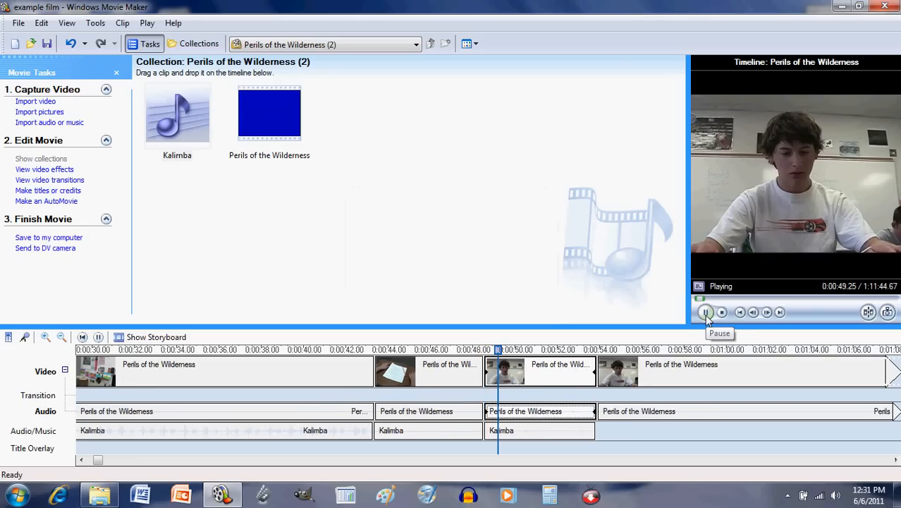
pyautogui.click(706, 313)
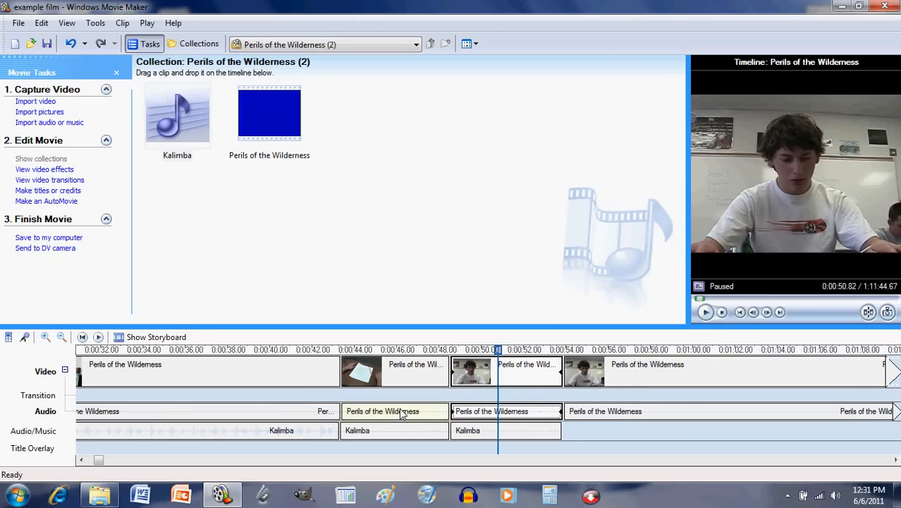